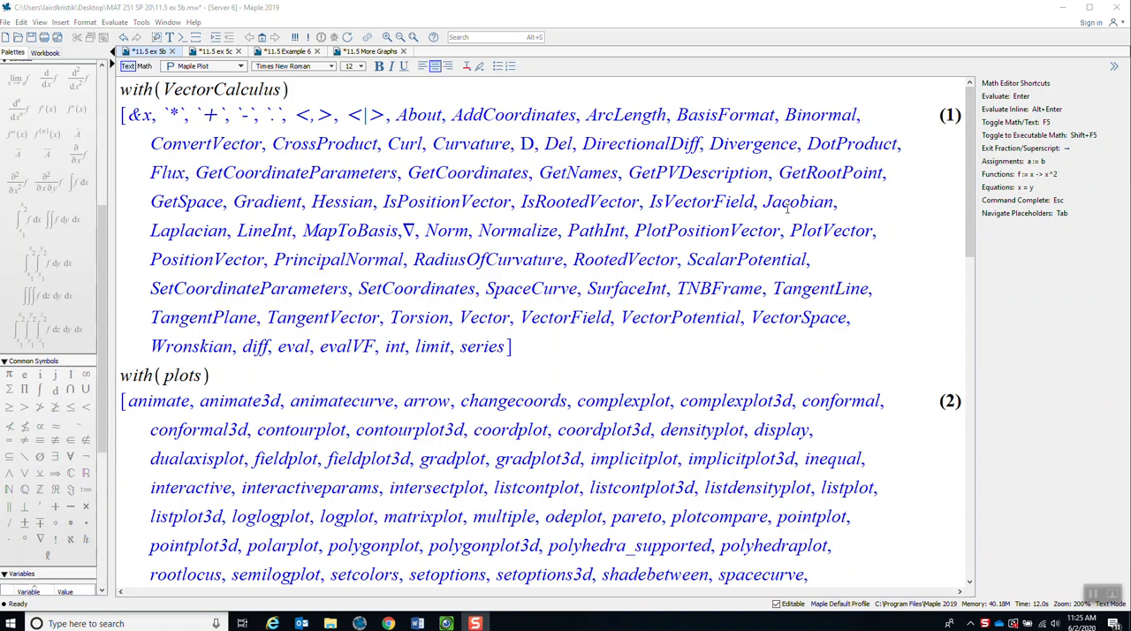
Highlight the with(VectorCalculus) and with(plots) package-loading commands one after the other.
left_click_drag(389, 89, 117, 90)
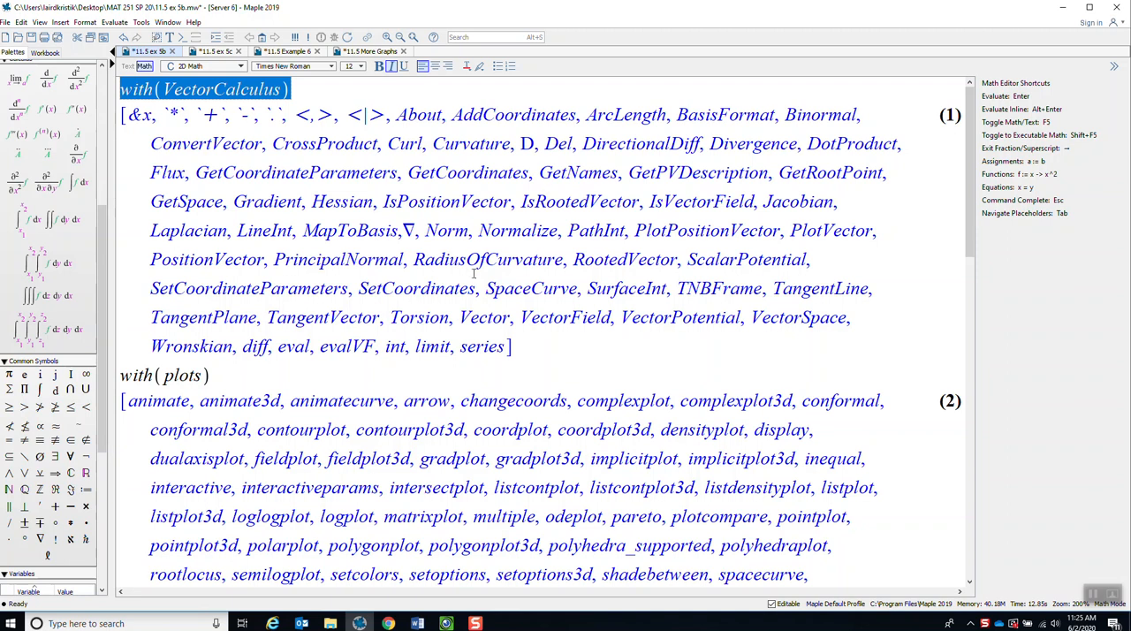
left_click_drag(220, 376, 118, 387)
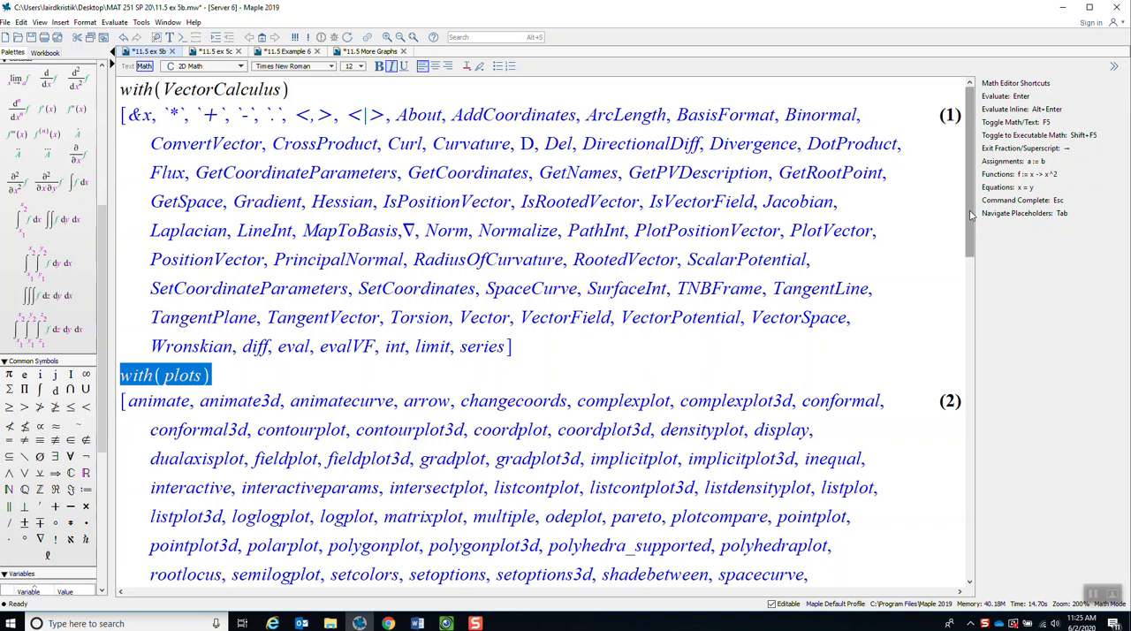
Highlight the spacecurve command name and its component vector 3 sin(t), 4, 3 cos(t) in the definition of C.
left_click_drag(970, 215, 955, 327)
left_click(807, 415)
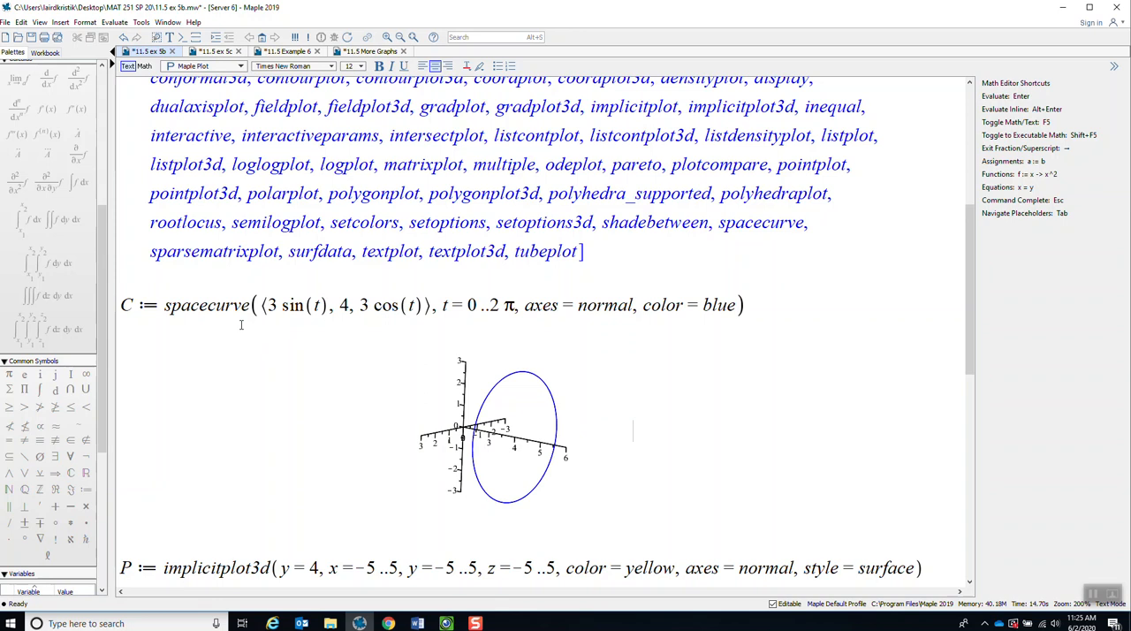
left_click_drag(167, 308, 247, 311)
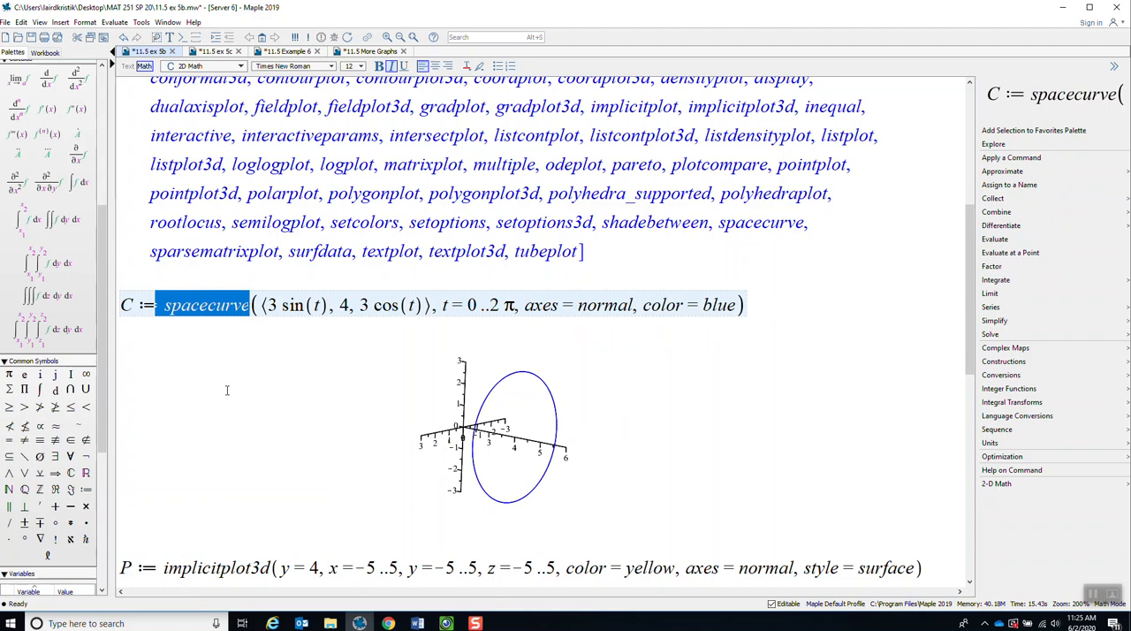
left_click_drag(261, 305, 413, 306)
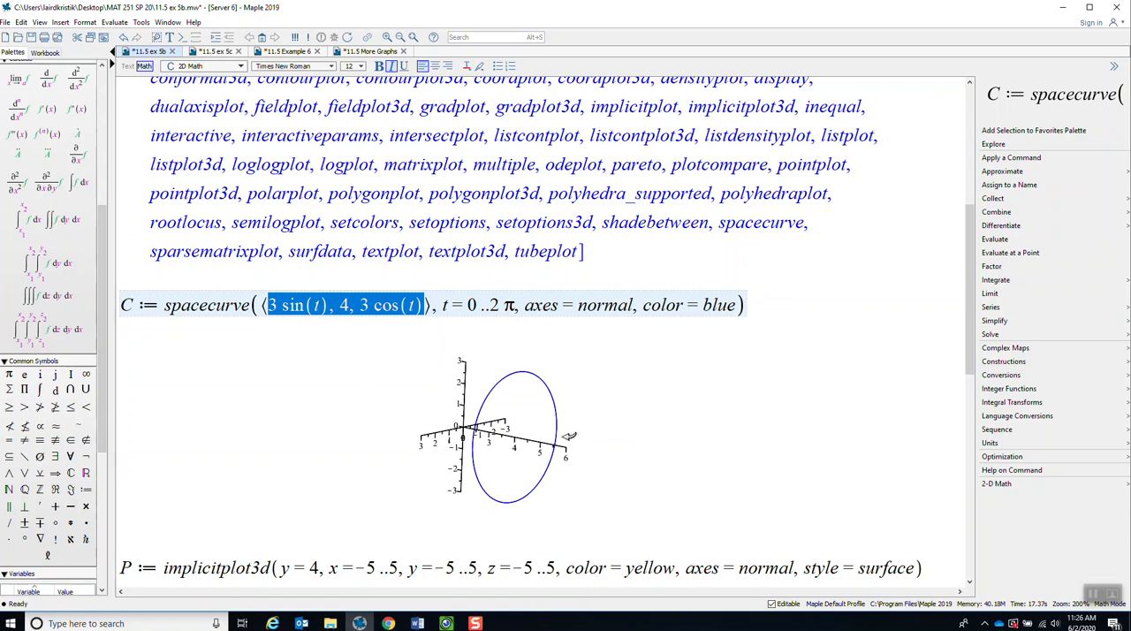
left_click(721, 436)
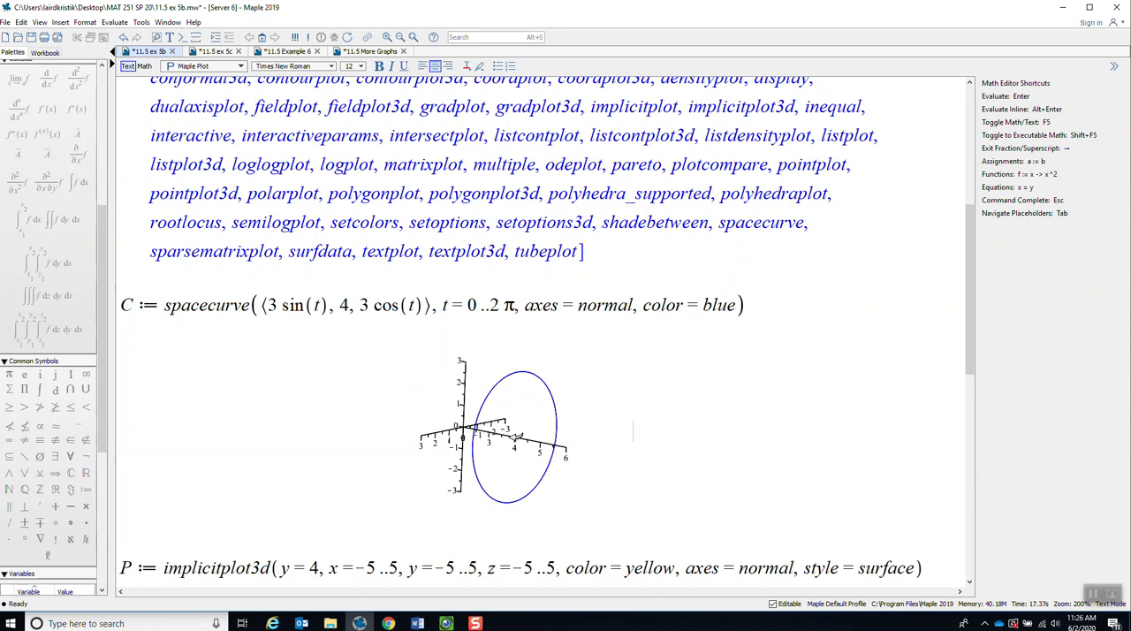
Rotate the space curve plot to a face-on view and back to an oblique one, and highlight the assignment to C.
left_click_drag(463, 473, 355, 463)
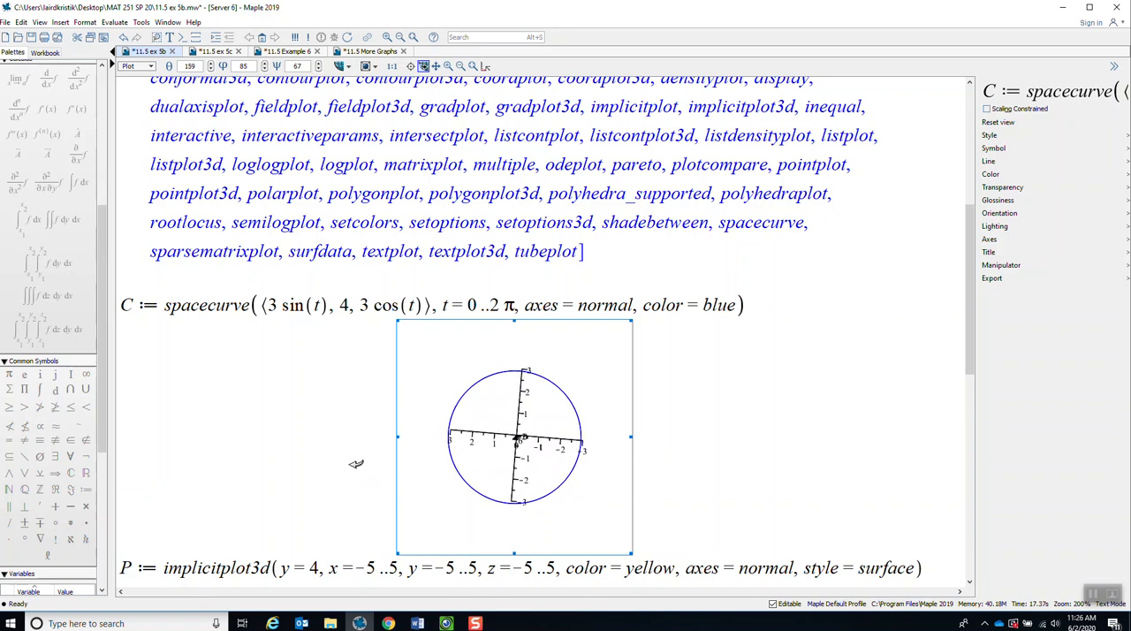
left_click_drag(356, 463, 470, 469)
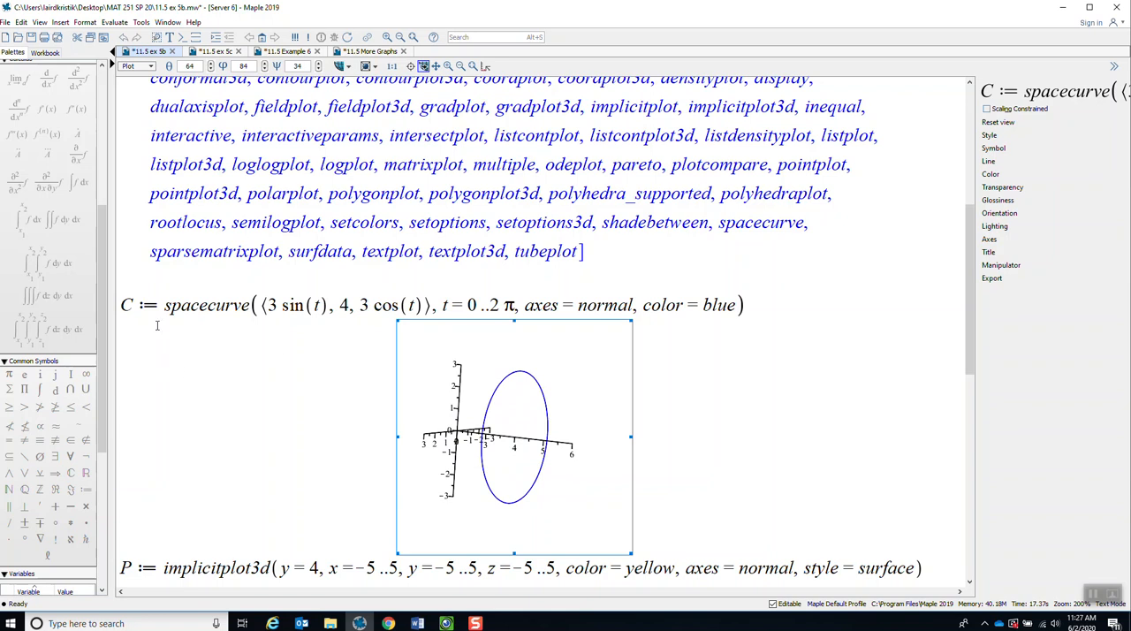
left_click_drag(163, 306, 118, 306)
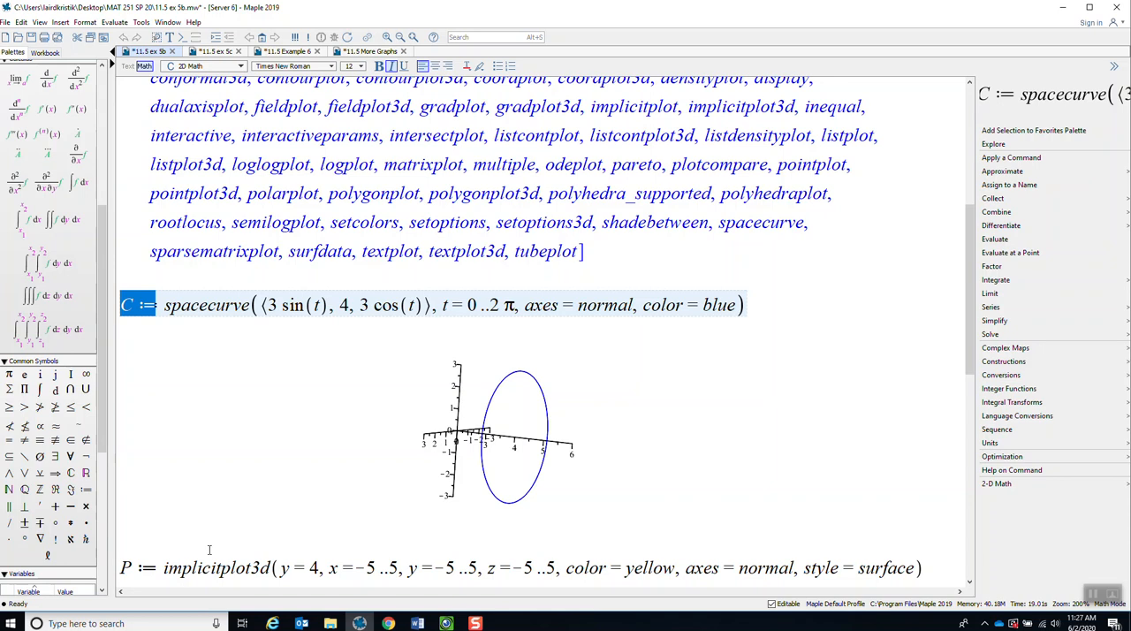
left_click(661, 481)
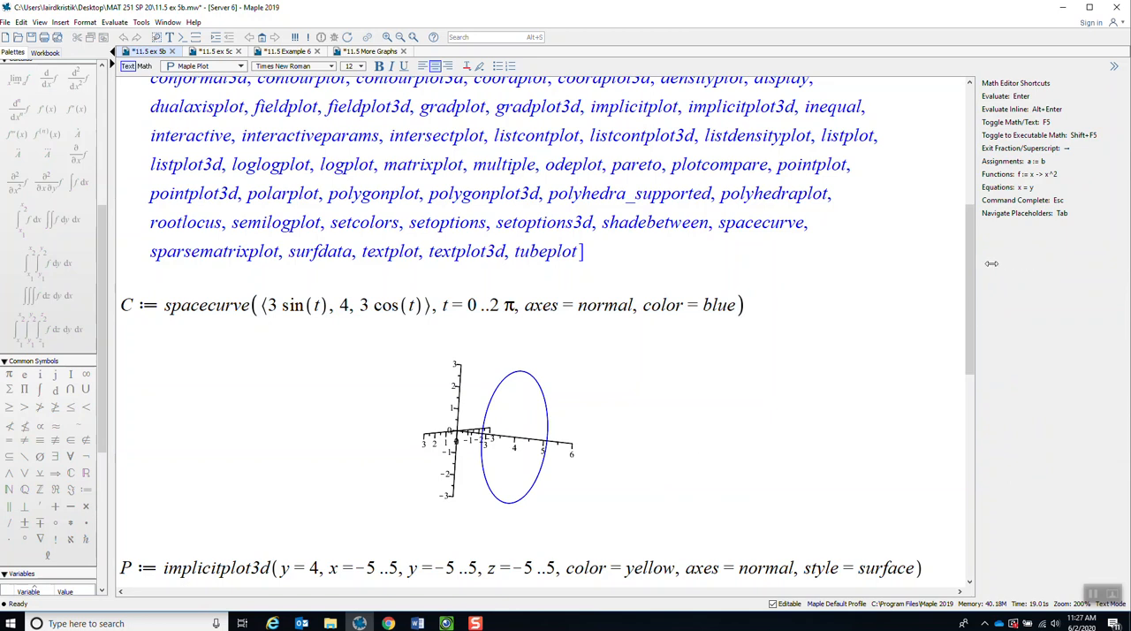
Rotate the implicitplot3d plot of the yellow plane y = 4 until the plane is seen nearly edge-on.
left_click_drag(978, 242, 986, 330)
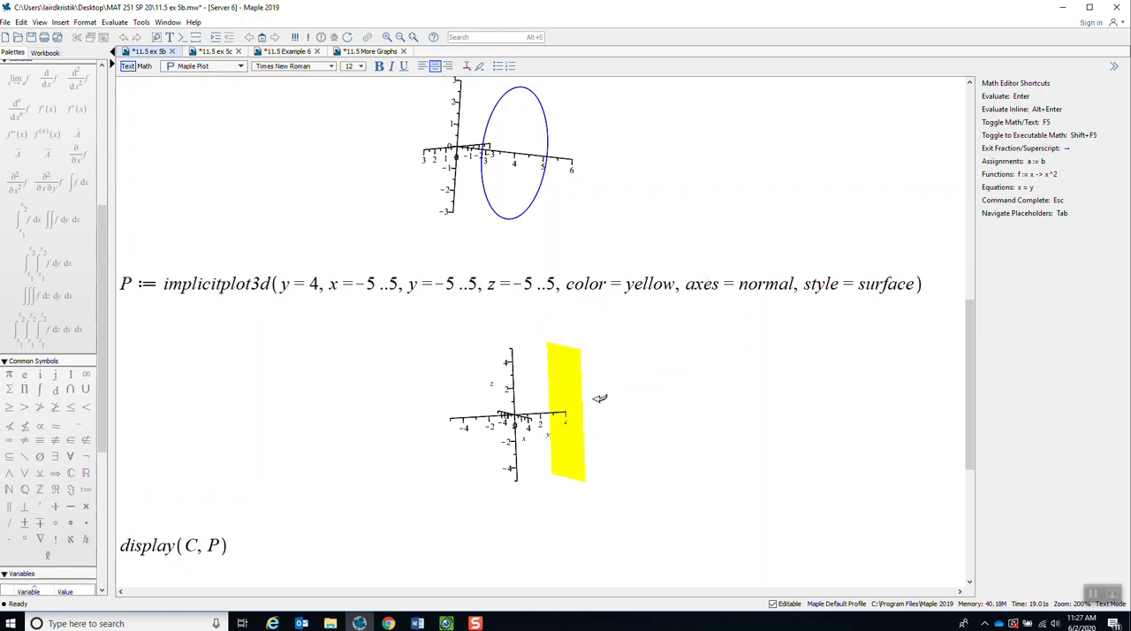
left_click(564, 459)
left_click_drag(562, 460, 505, 407)
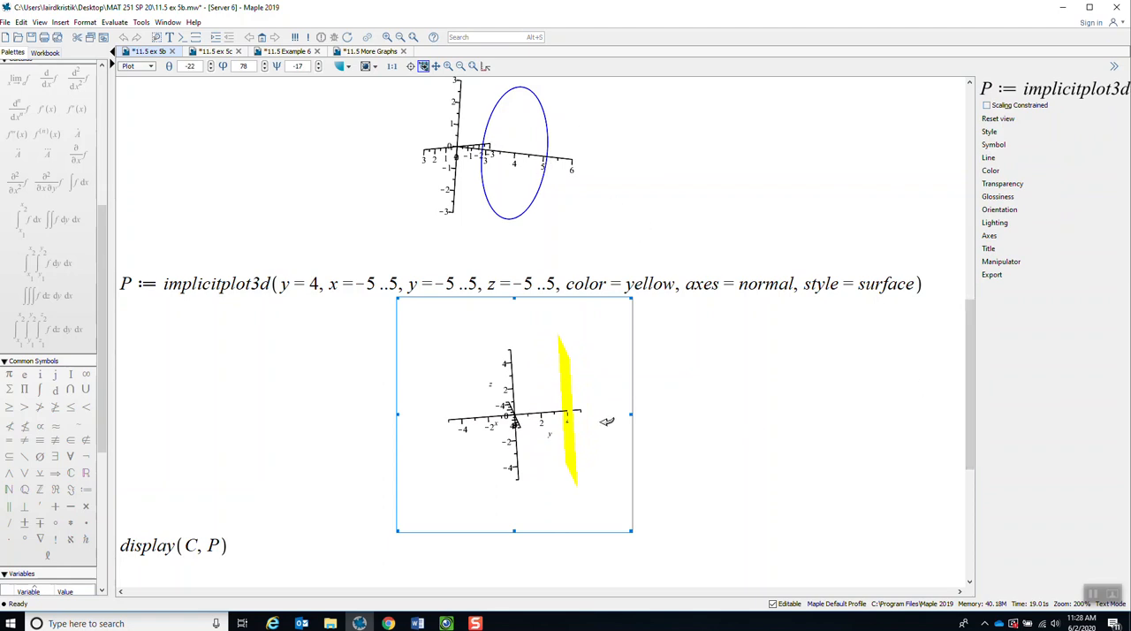
Rotate the combined display(C, P) plot to view the circle lying in the yellow plane more face-on.
left_click_drag(970, 376, 970, 473)
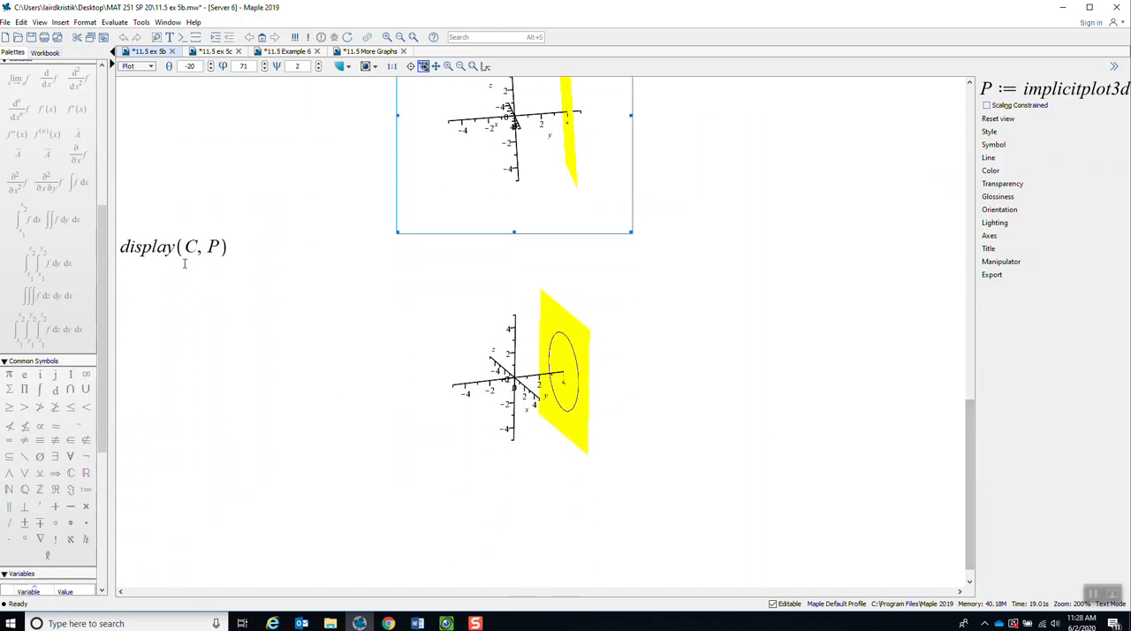
left_click(581, 413)
left_click_drag(581, 413, 600, 390)
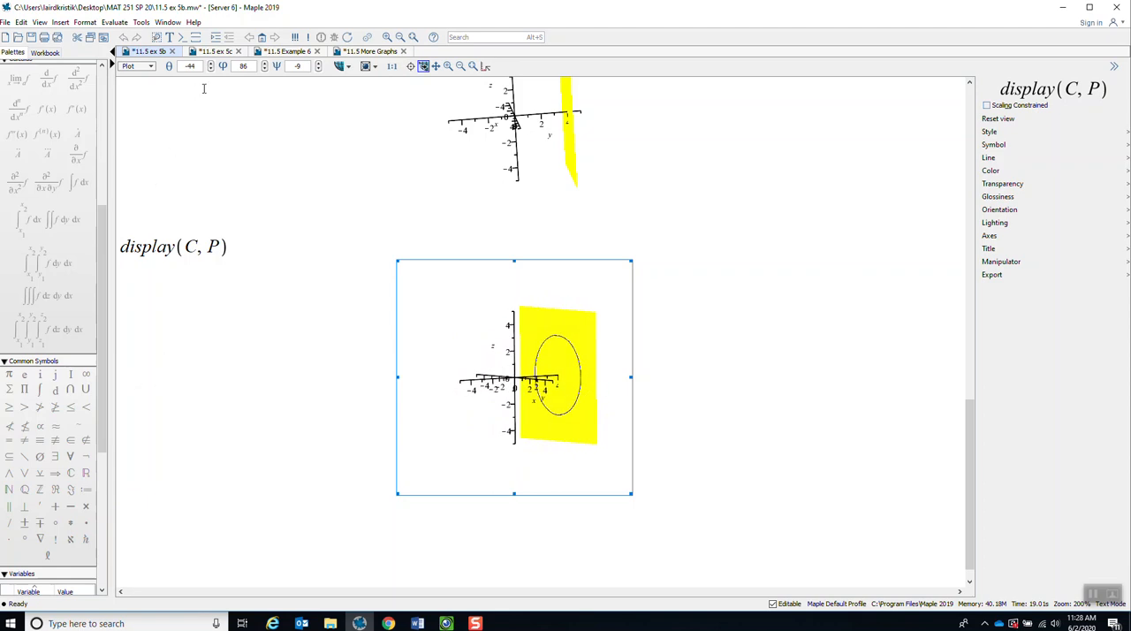
Switch to the 11.5 ex 5c worksheet.
left_click(226, 55)
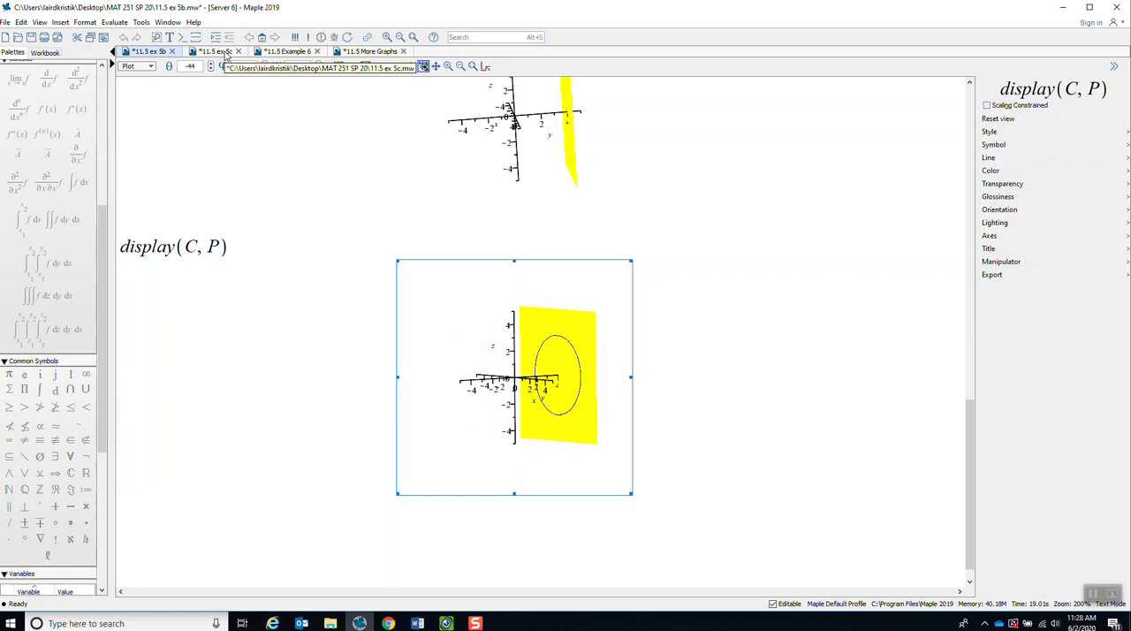
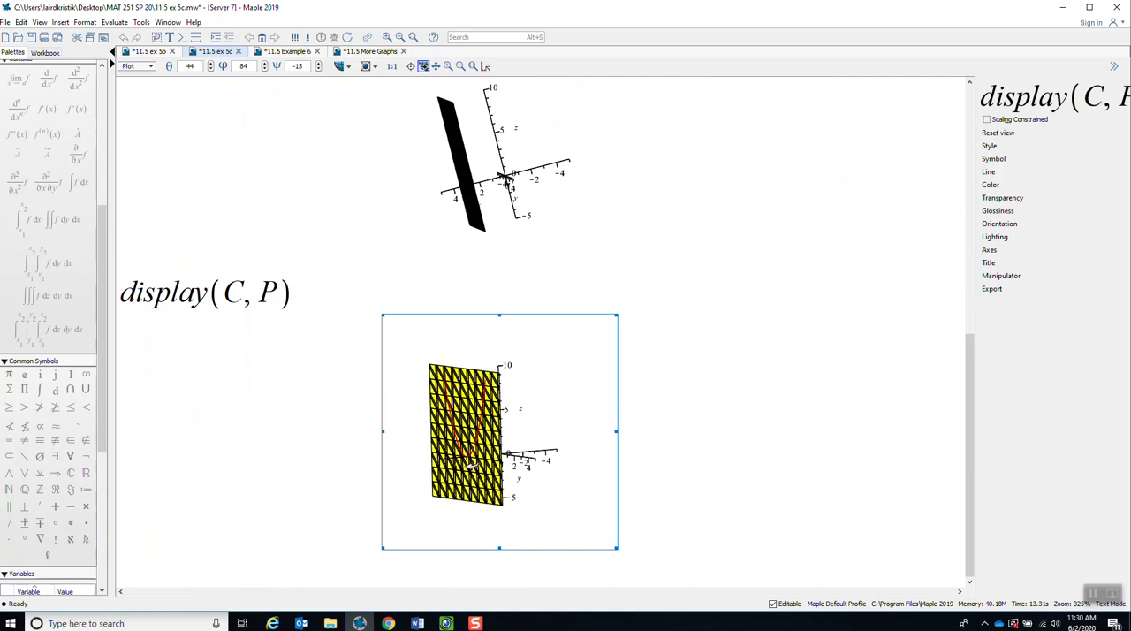
Add the option style = surface to the implicitplot3d command for the plane x = 3 and re-evaluate it.
left_click_drag(968, 395, 897, 177)
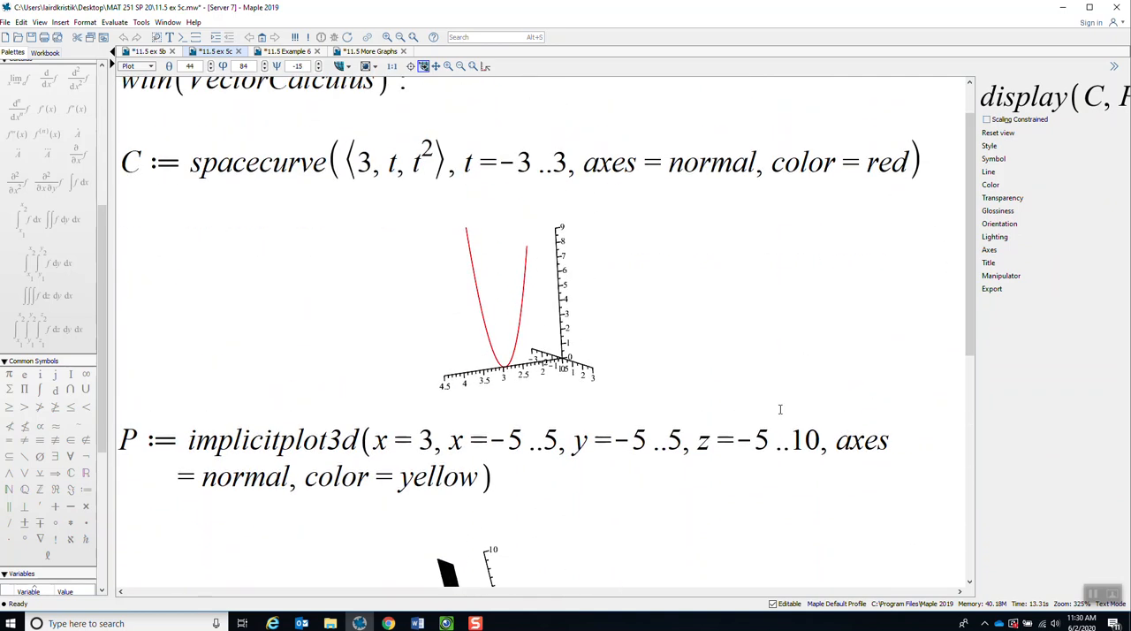
left_click(481, 478)
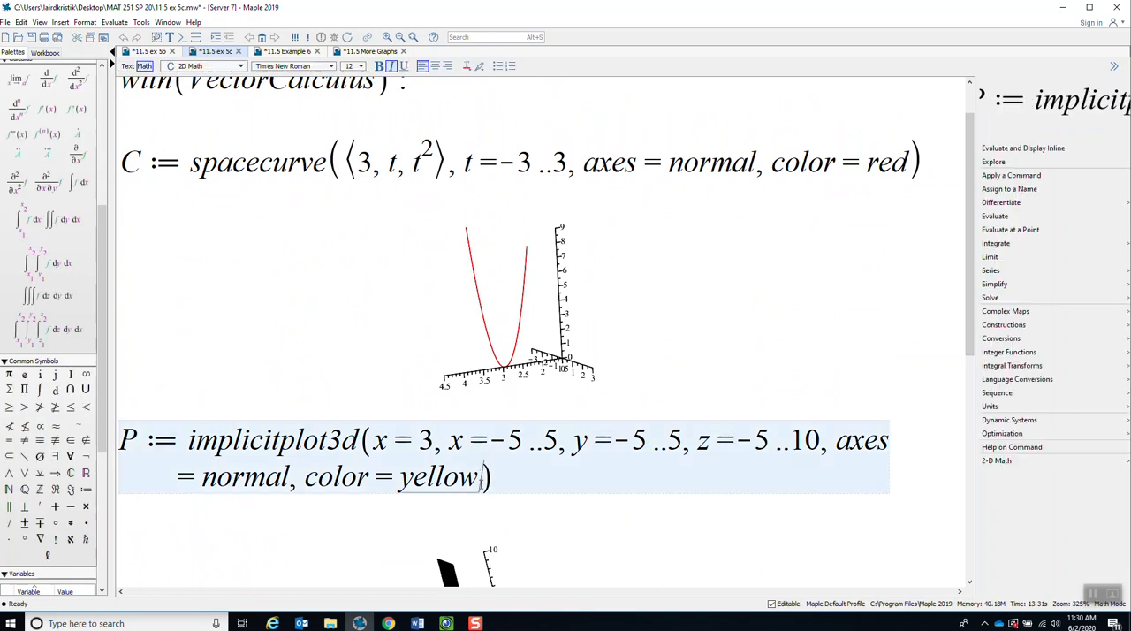
type(", style = su")
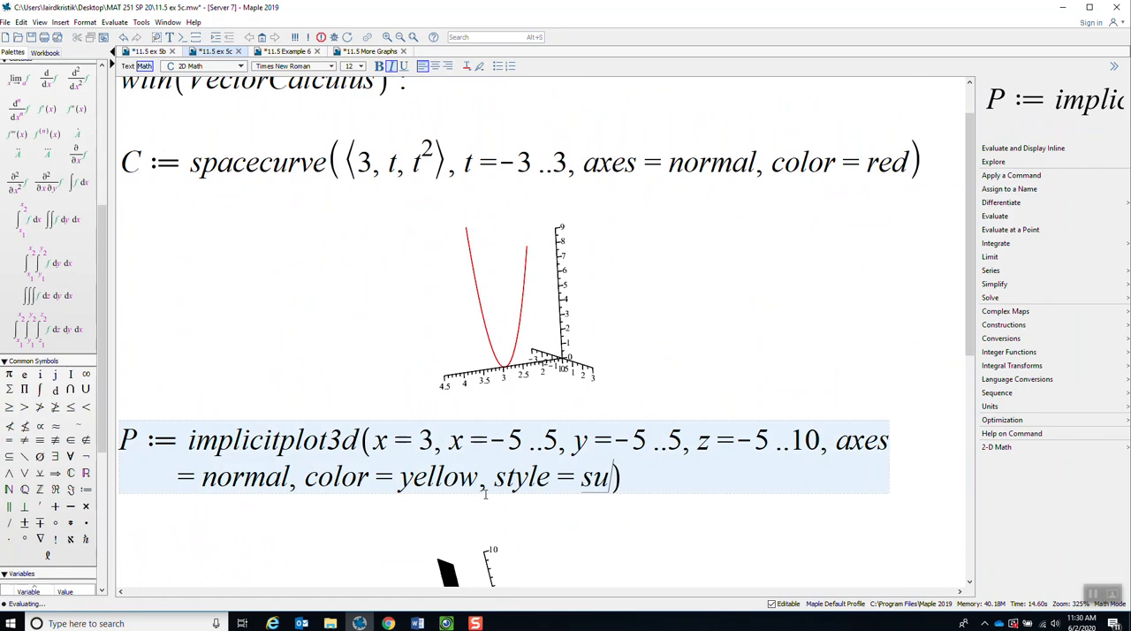
type("rface")
key("Return")
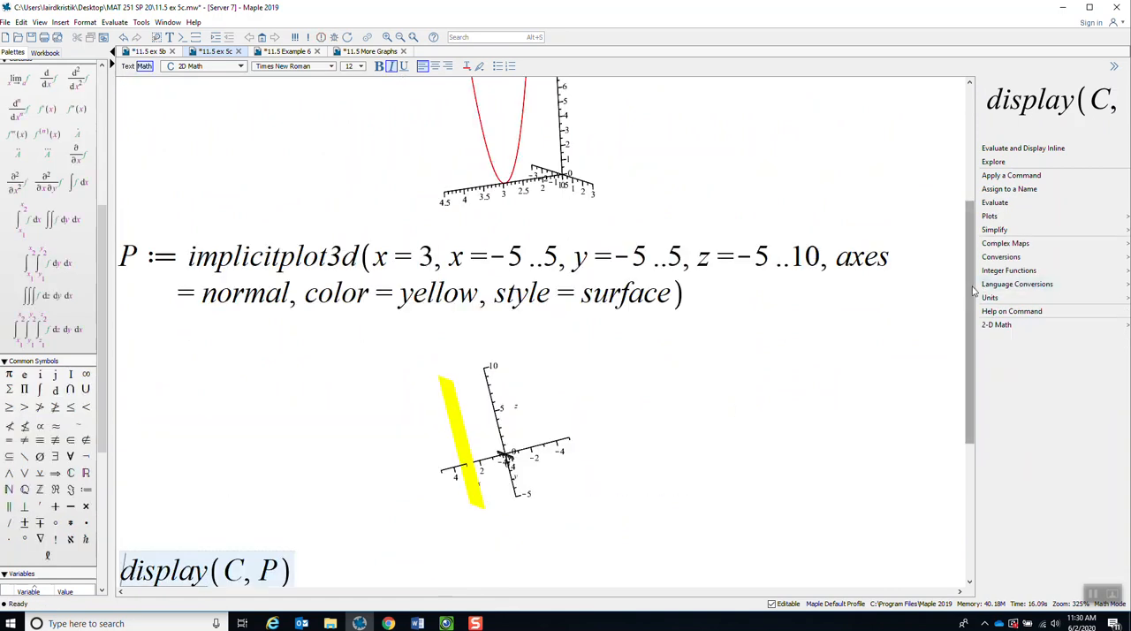
Re-evaluate display(C, P) and rotate the combined plot slightly to view the parabola in the yellow plane.
key("Return")
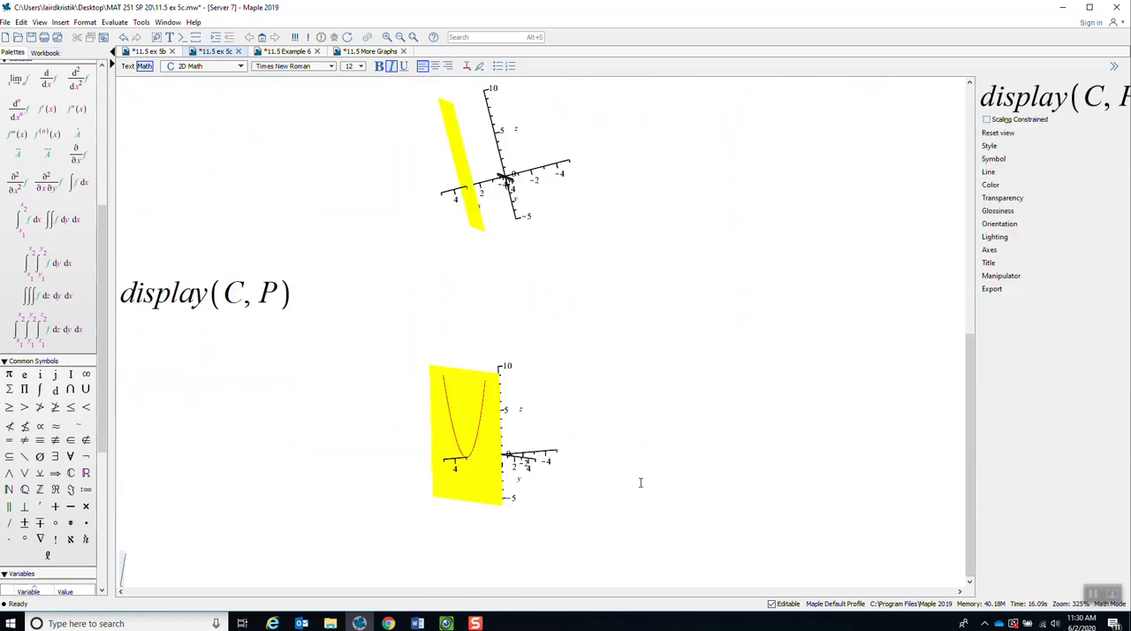
left_click(541, 443)
mouse_move(541, 443)
left_mouse_down()
mouse_move(482, 442)
mouse_move(548, 443)
mouse_move(499, 449)
mouse_move(536, 446)
left_mouse_up()
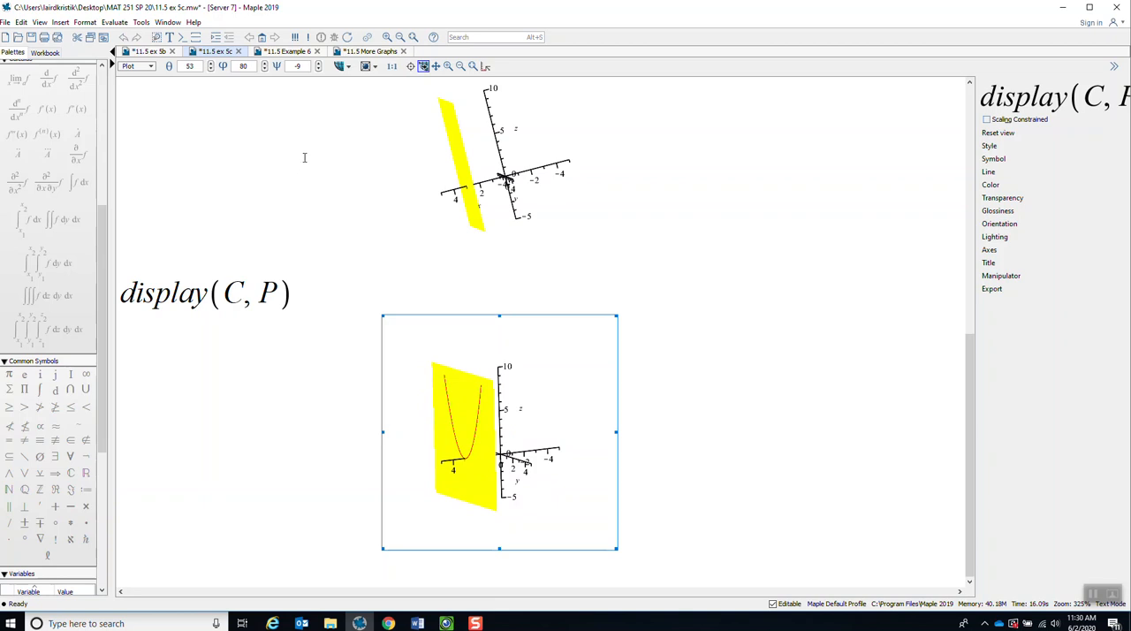
Switch to the 11.5 Example 6 worksheet and highlight the first curve's components and its range t = 0..2π.
left_click(293, 53)
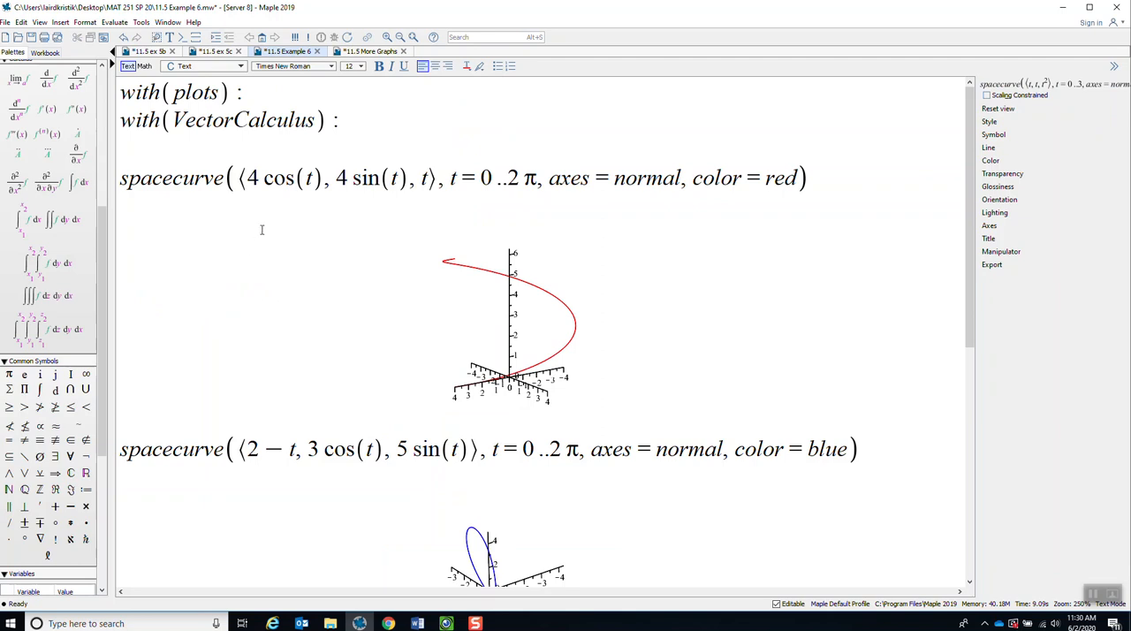
left_click_drag(248, 178, 431, 178)
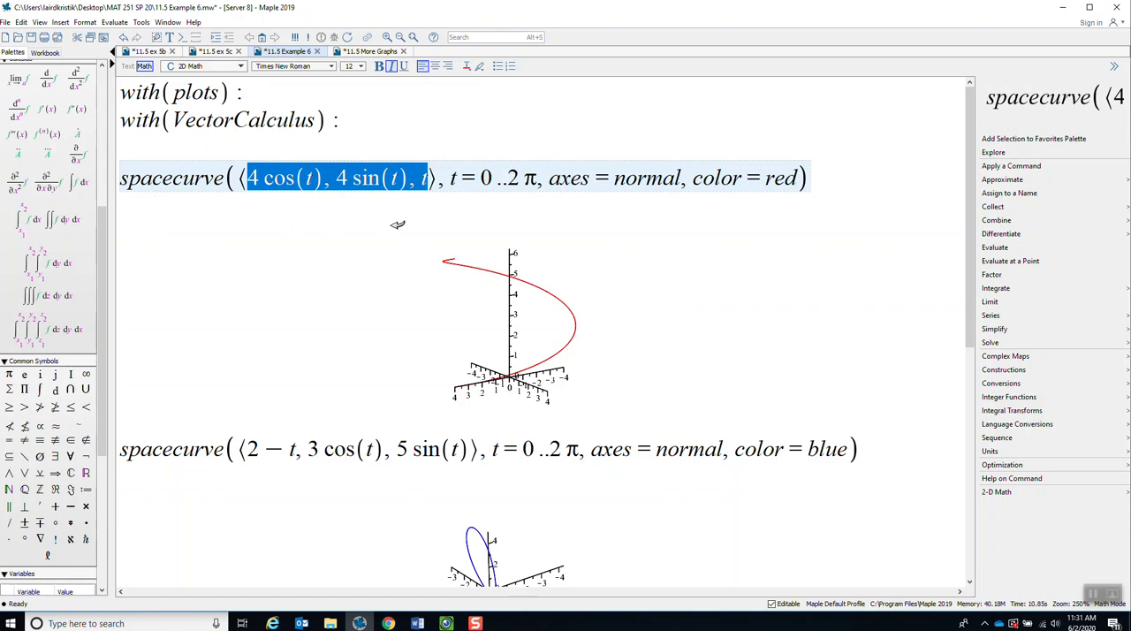
left_click_drag(450, 179, 538, 178)
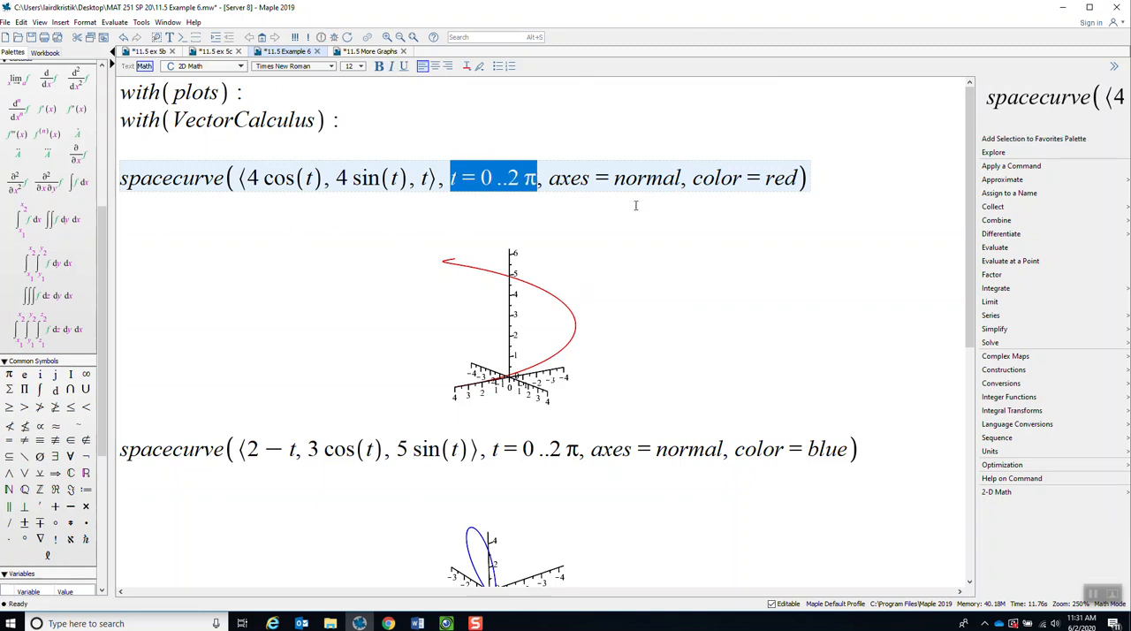
Rotate the red space curve plot through side and oblique views to examine how the curve winds around the z-axis.
left_click(525, 329)
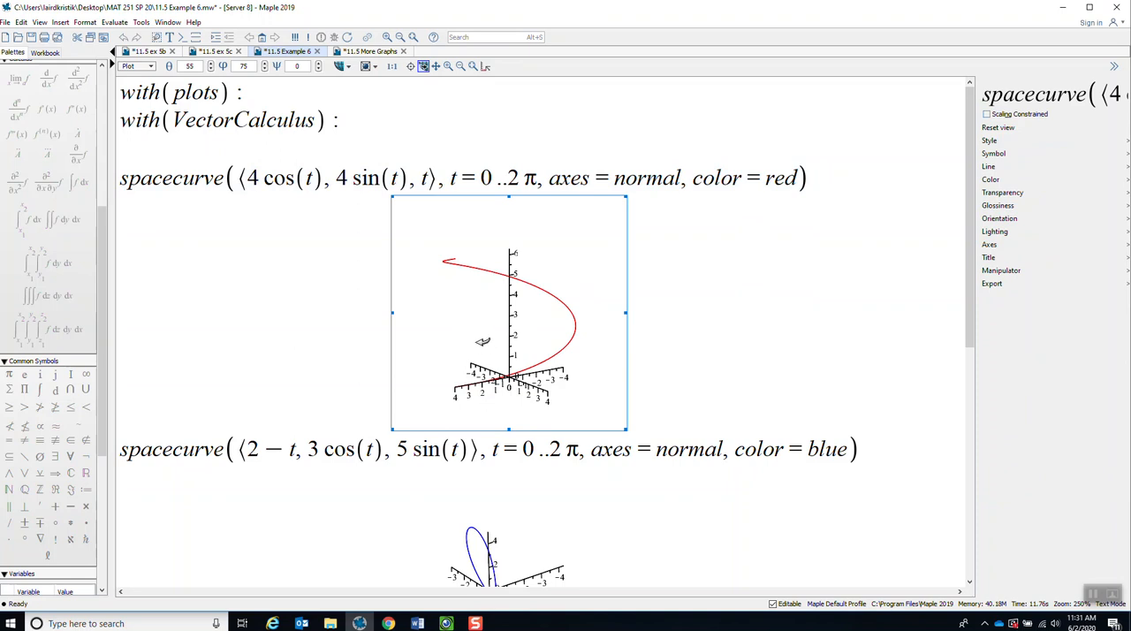
left_click_drag(473, 321, 509, 358)
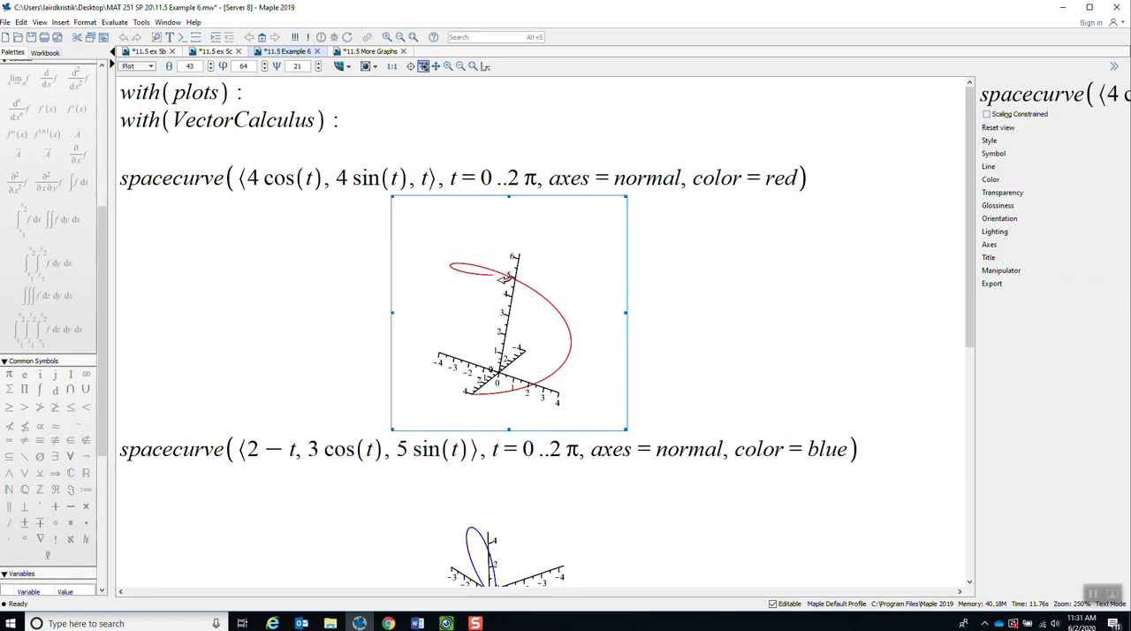
left_click_drag(524, 355, 535, 326)
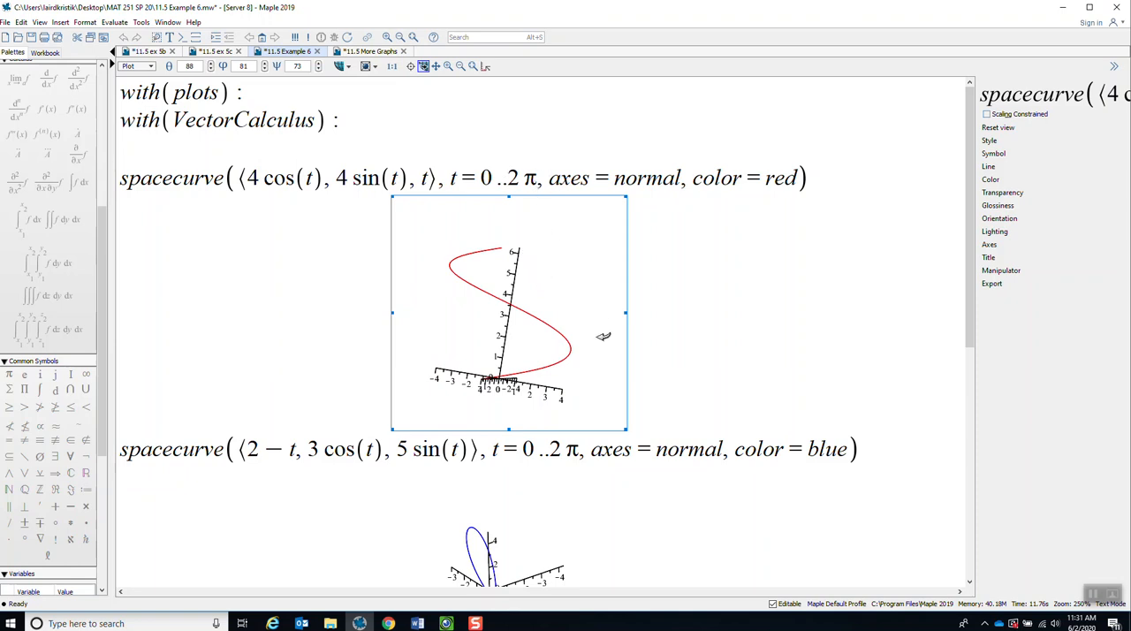
mouse_move(553, 308)
left_mouse_down()
mouse_move(555, 299)
mouse_move(522, 406)
mouse_move(544, 297)
mouse_move(544, 309)
left_mouse_up()
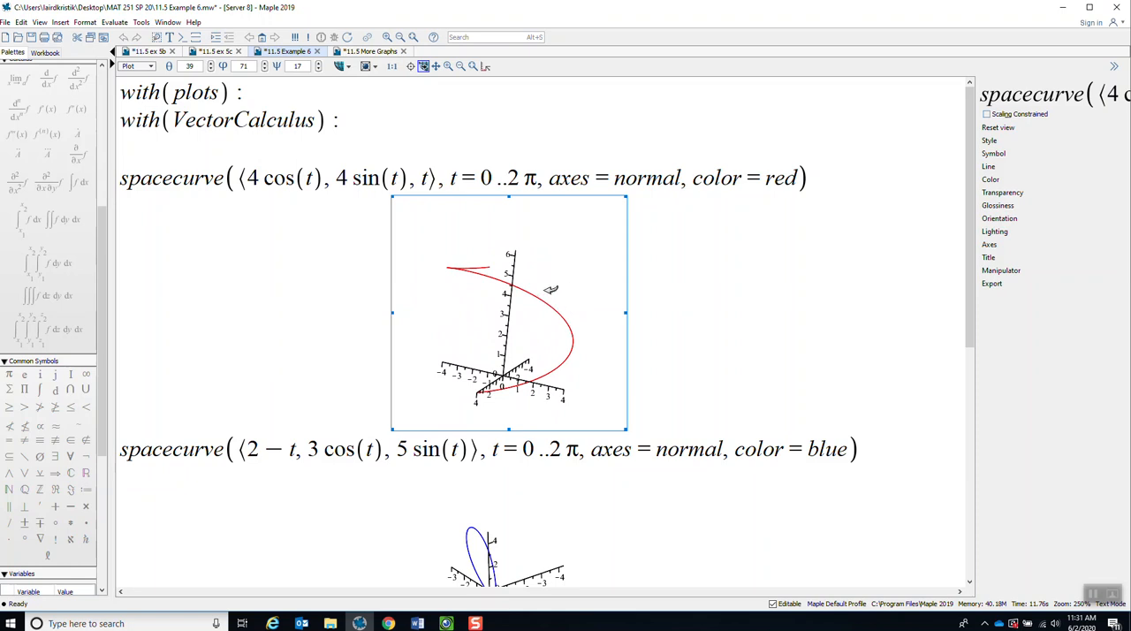
Extend the red curve's parameter range to t = 0..6π and re-evaluate the spacecurve command.
left_click(523, 179)
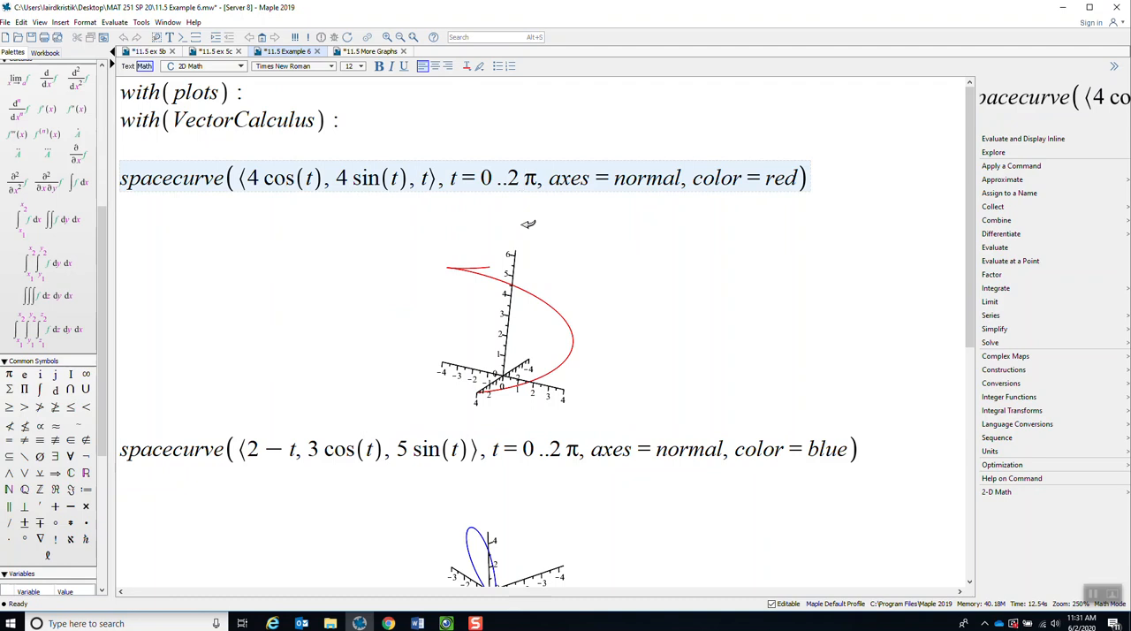
key("BackSpace")
type("6")
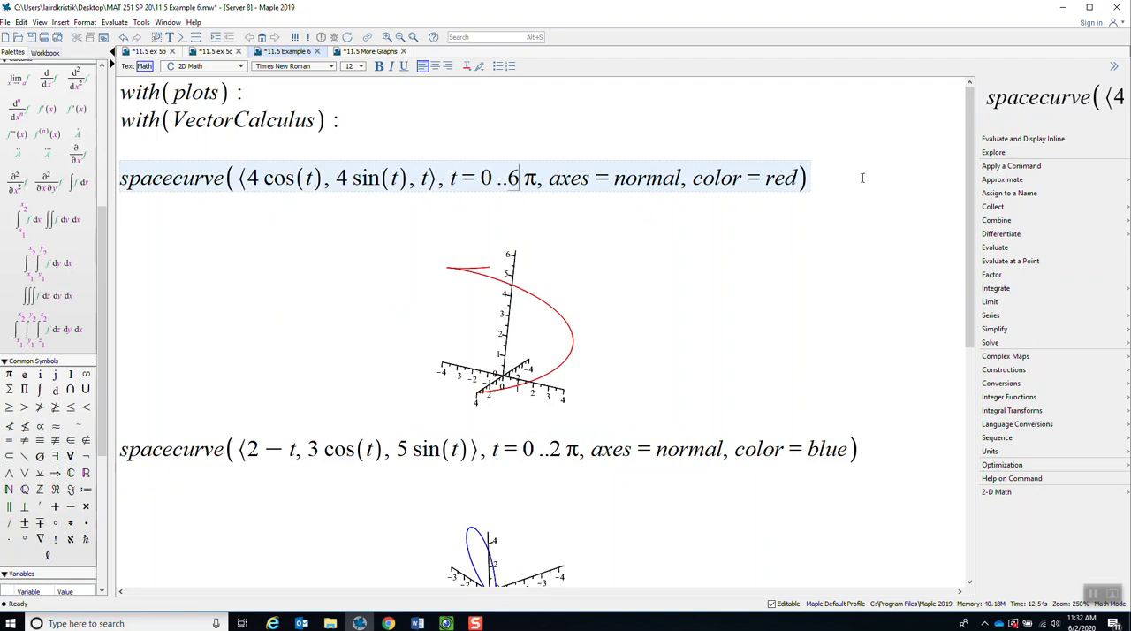
key("Return")
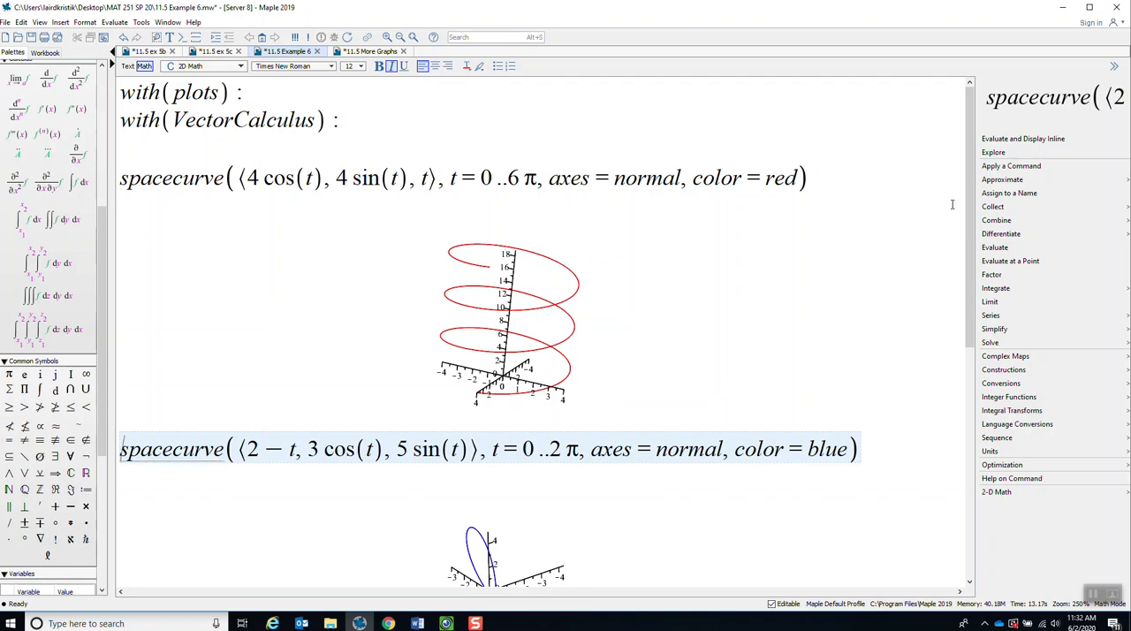
Rotate the blue space curve plot to look straight along its winding axis and back to an oblique view.
scroll(972, 178, "down", 3)
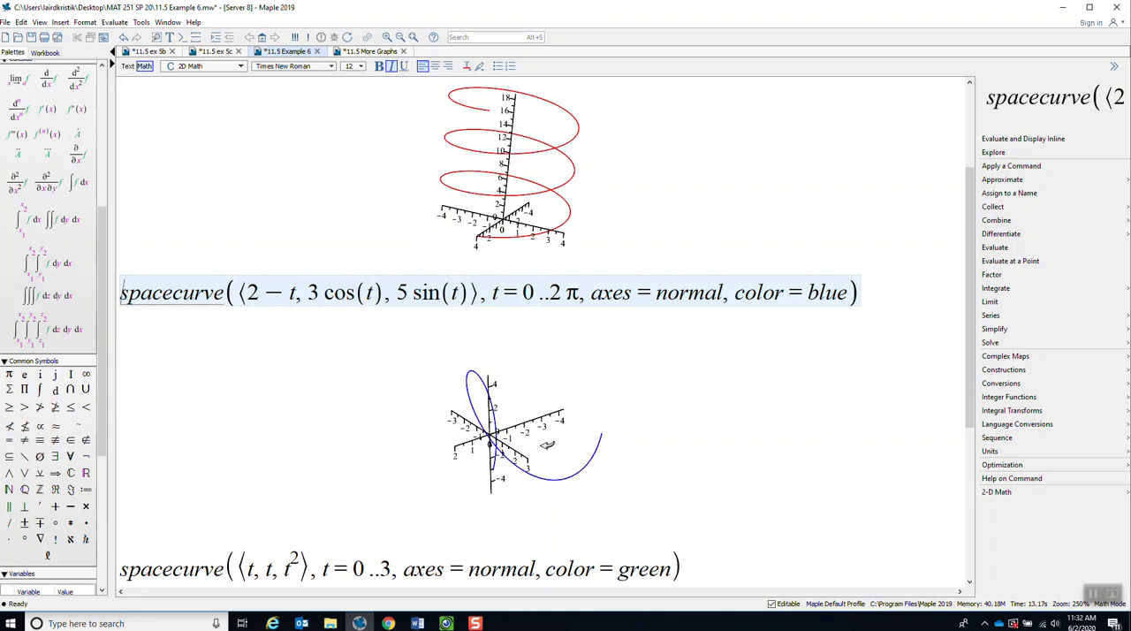
left_click_drag(545, 442, 503, 492)
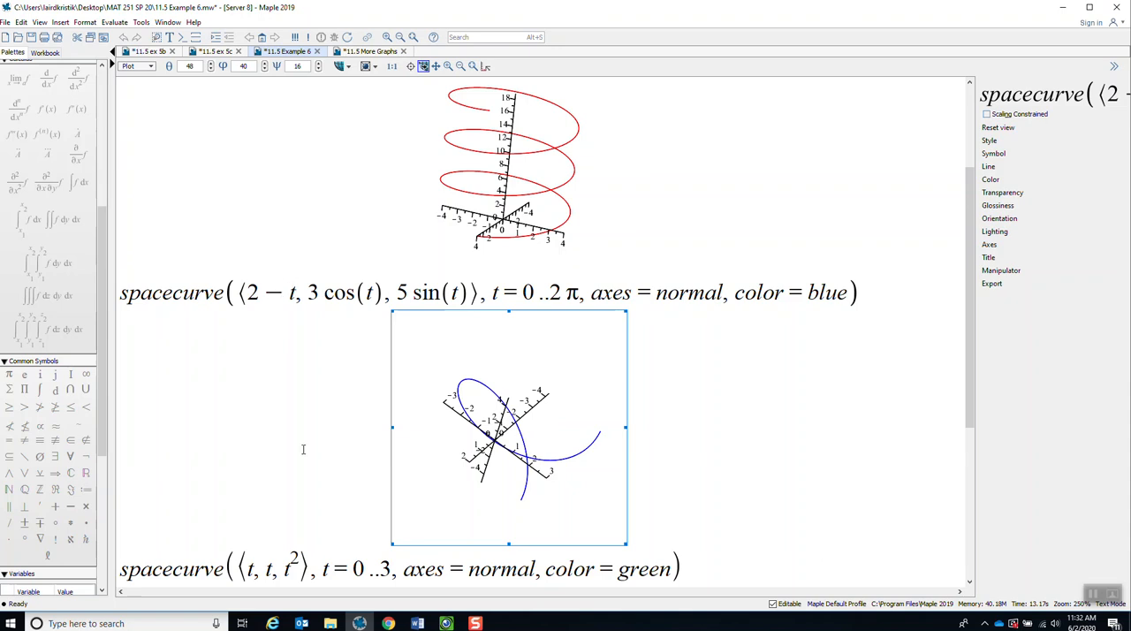
left_click_drag(516, 471, 566, 422)
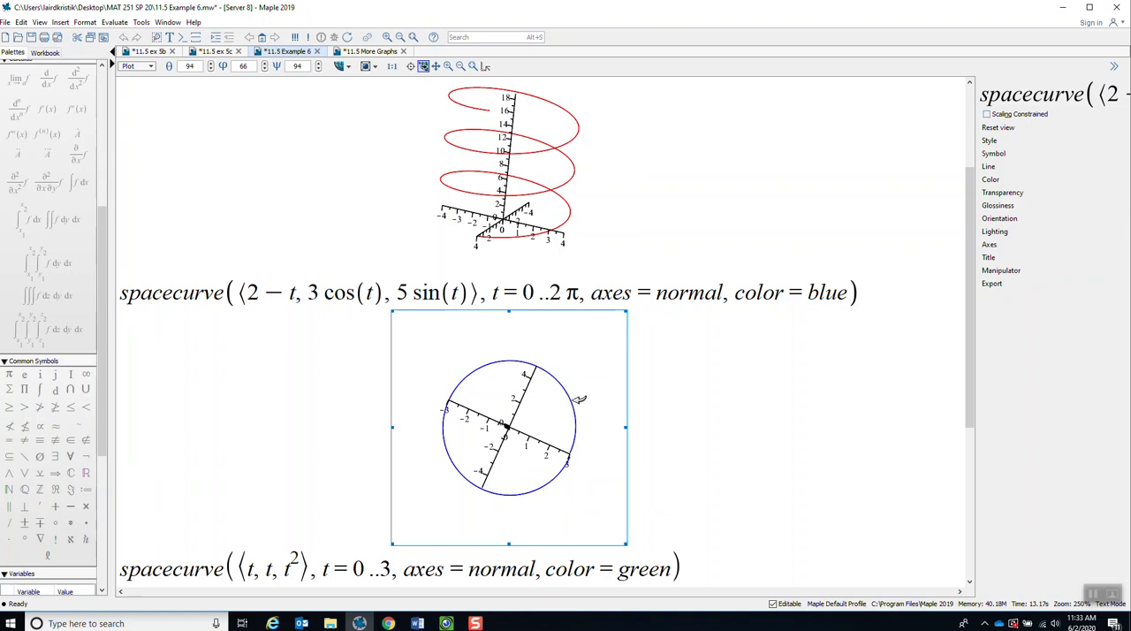
left_click_drag(565, 409, 517, 460)
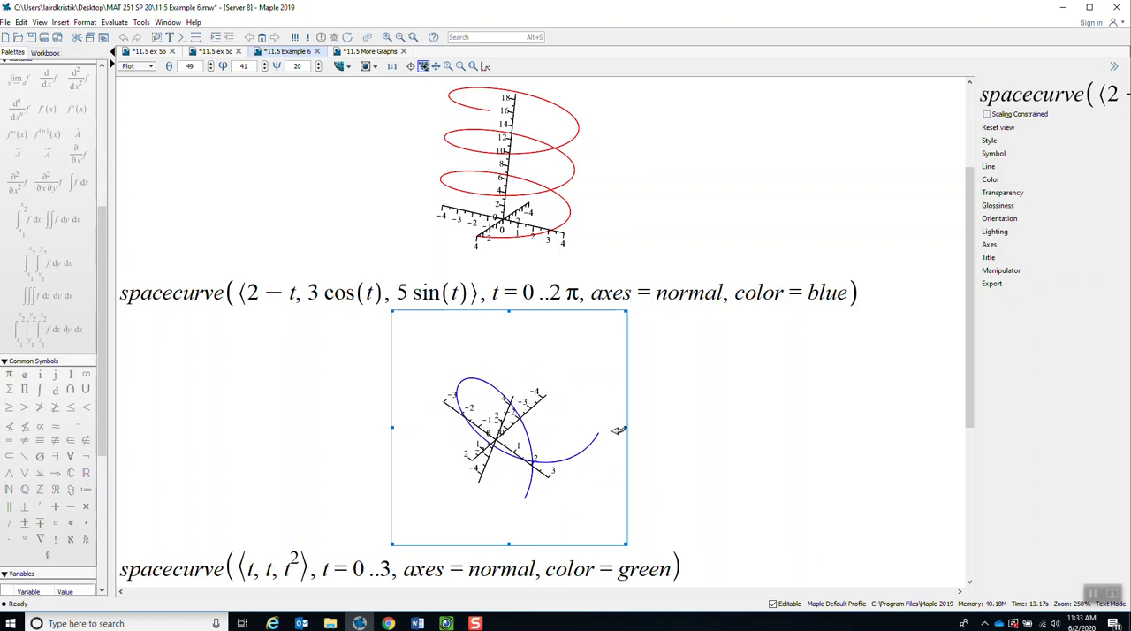
Extend the blue curve's parameter range to t = 0..6π, re-evaluate it, and rotate the plot to see its coils from the side.
left_click(558, 295)
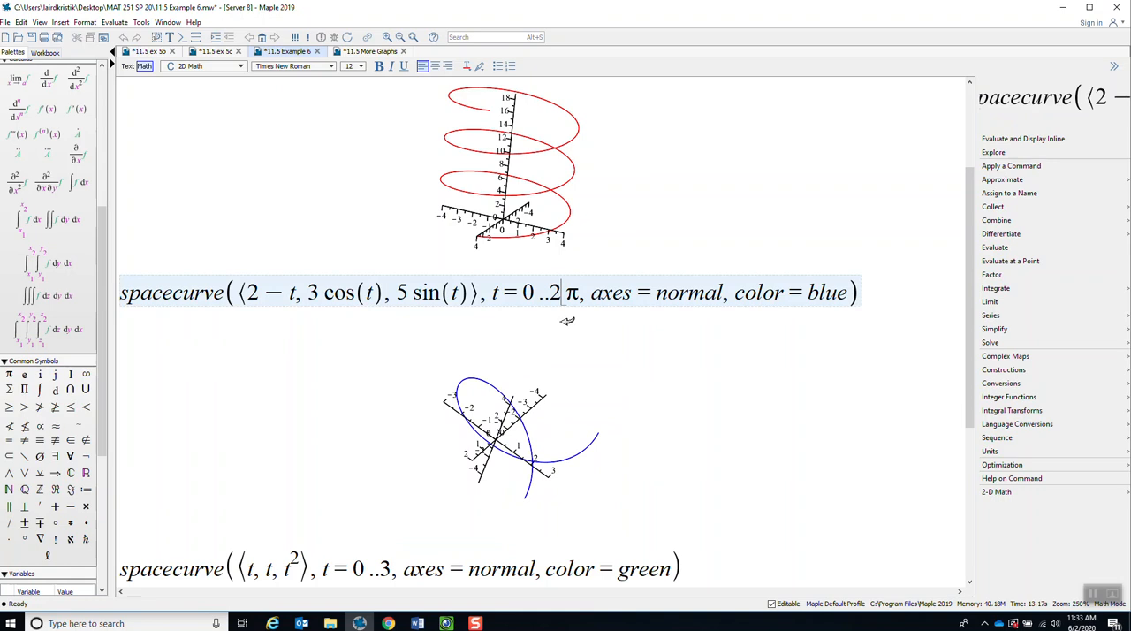
key("BackSpace")
type("6")
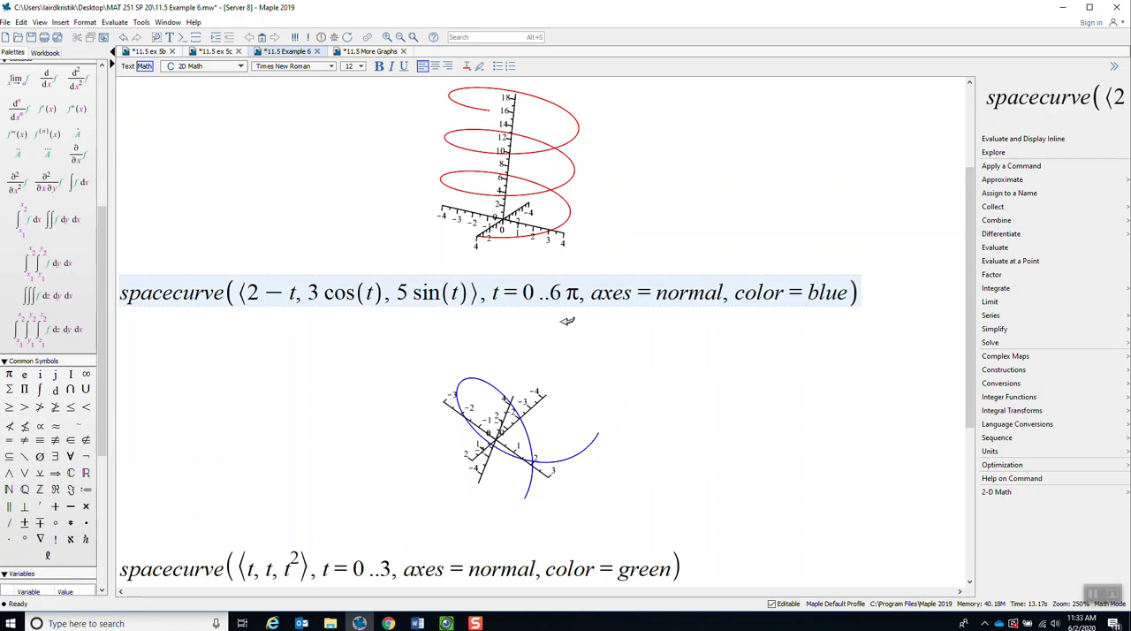
key("Return")
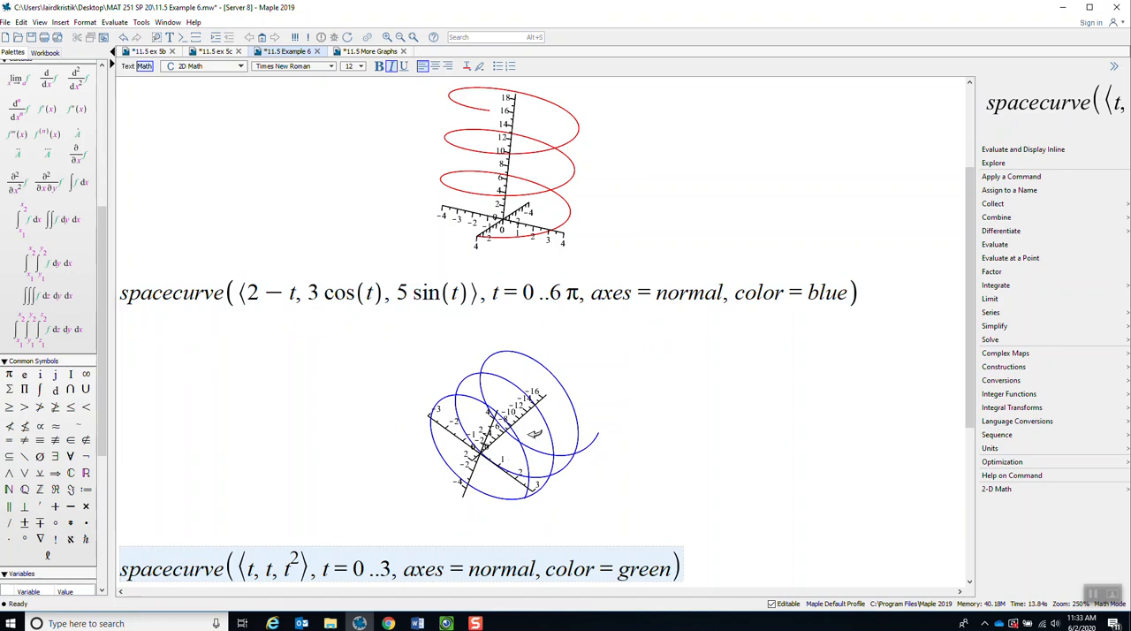
left_click_drag(601, 475, 551, 448)
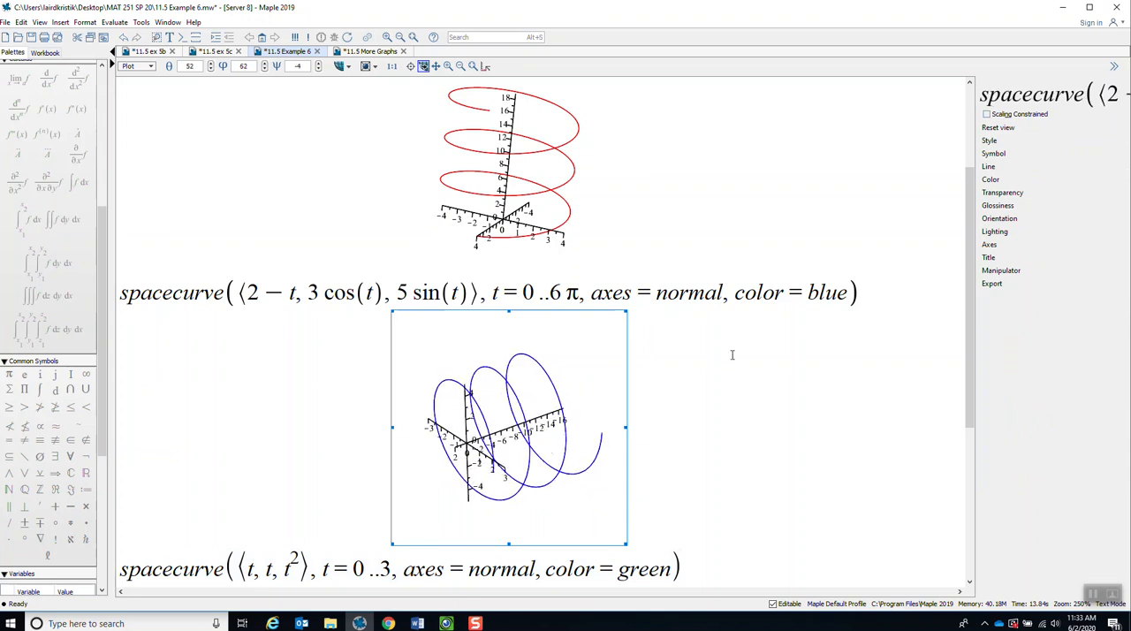
Try to add the option axes = constrained to the blue curve's spacecurve command and evaluate it.
left_click(851, 296)
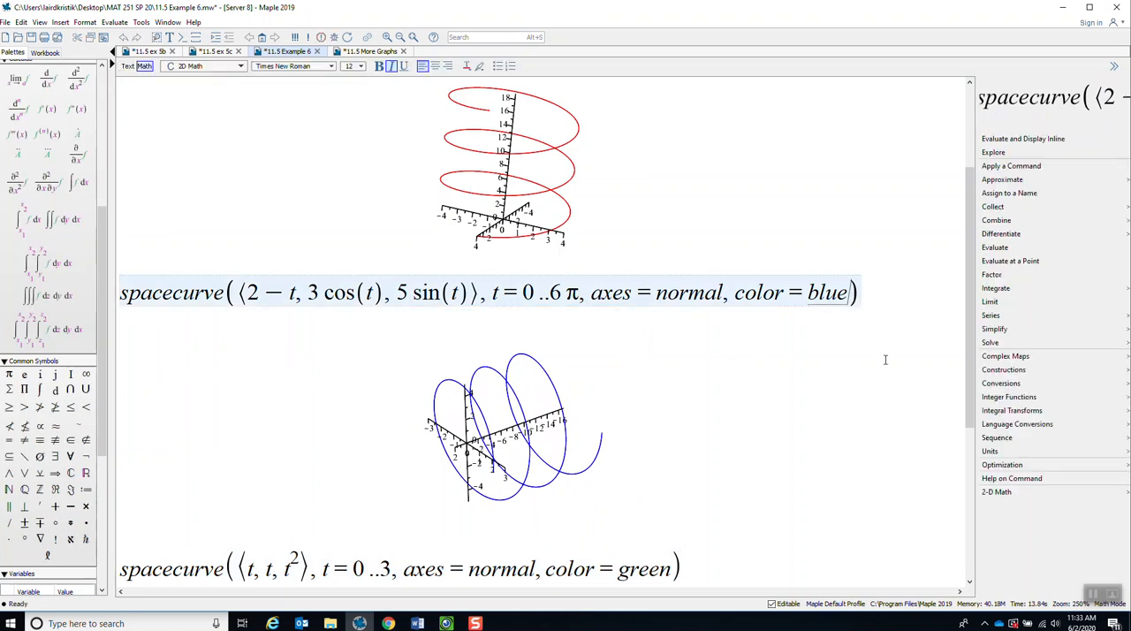
type(", axes = ")
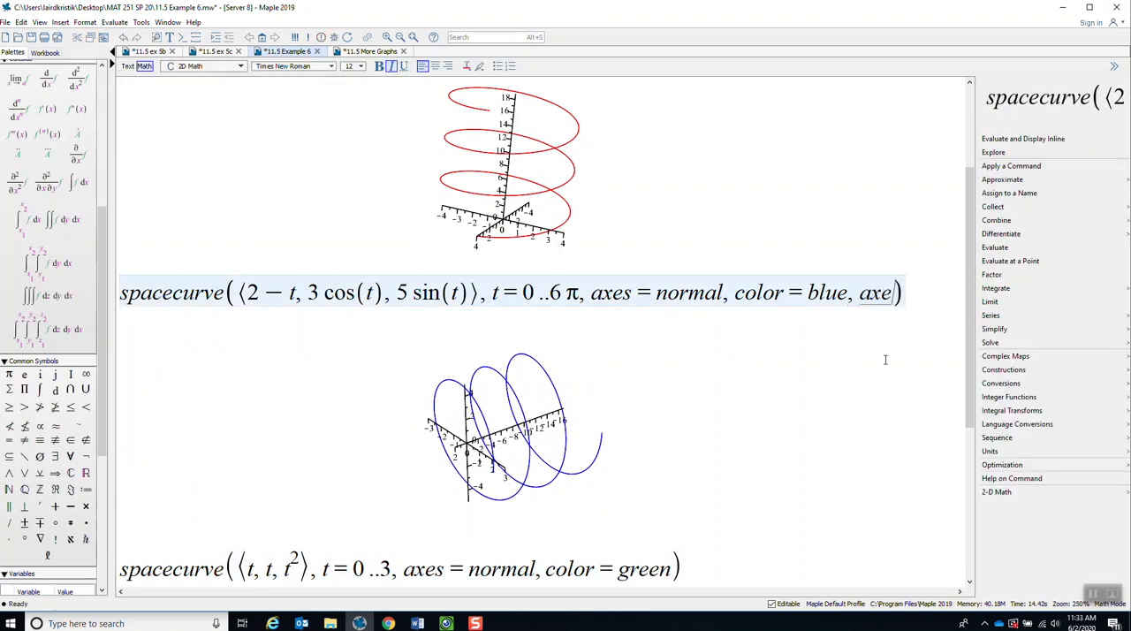
type("constrained")
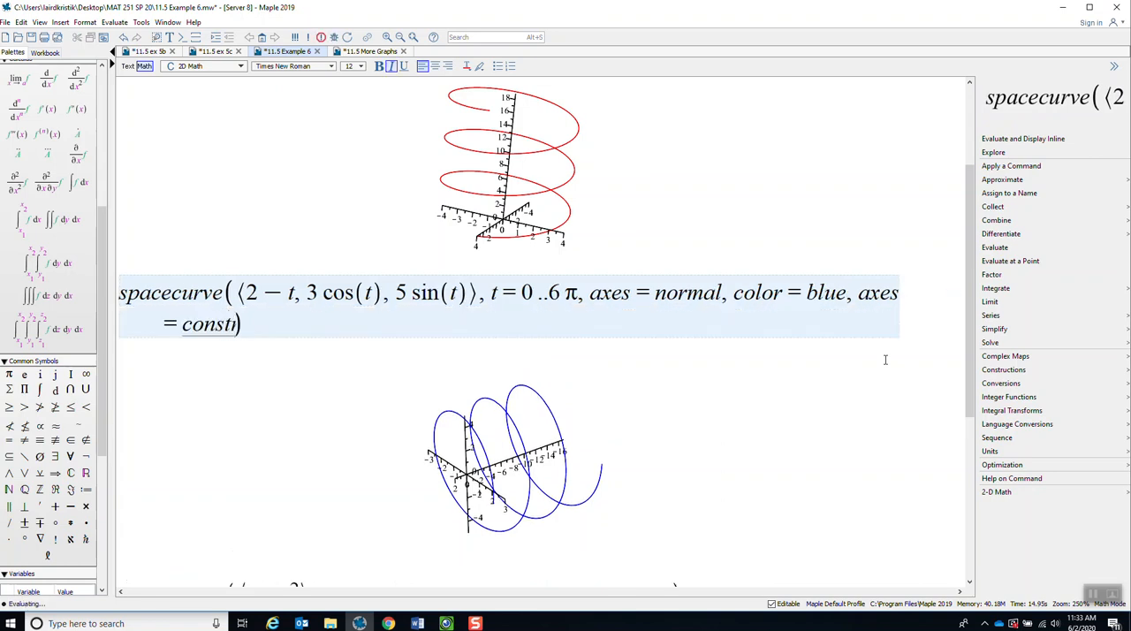
key("Return")
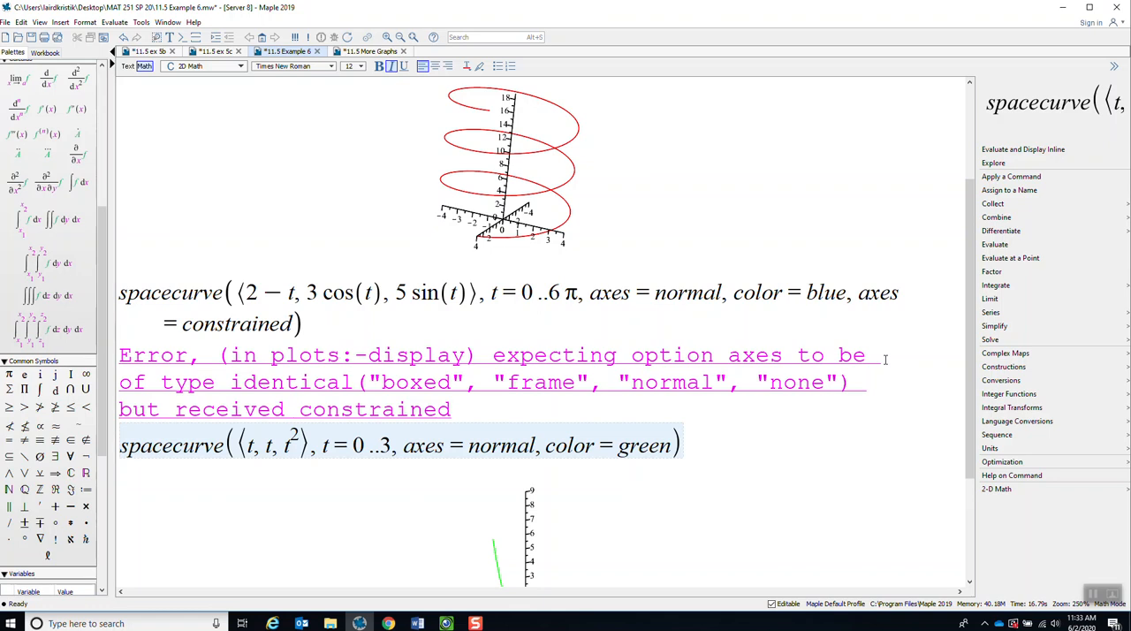
Remove the axes = constrained option from the blue curve's command and re-evaluate it.
left_click_drag(293, 325, 858, 293)
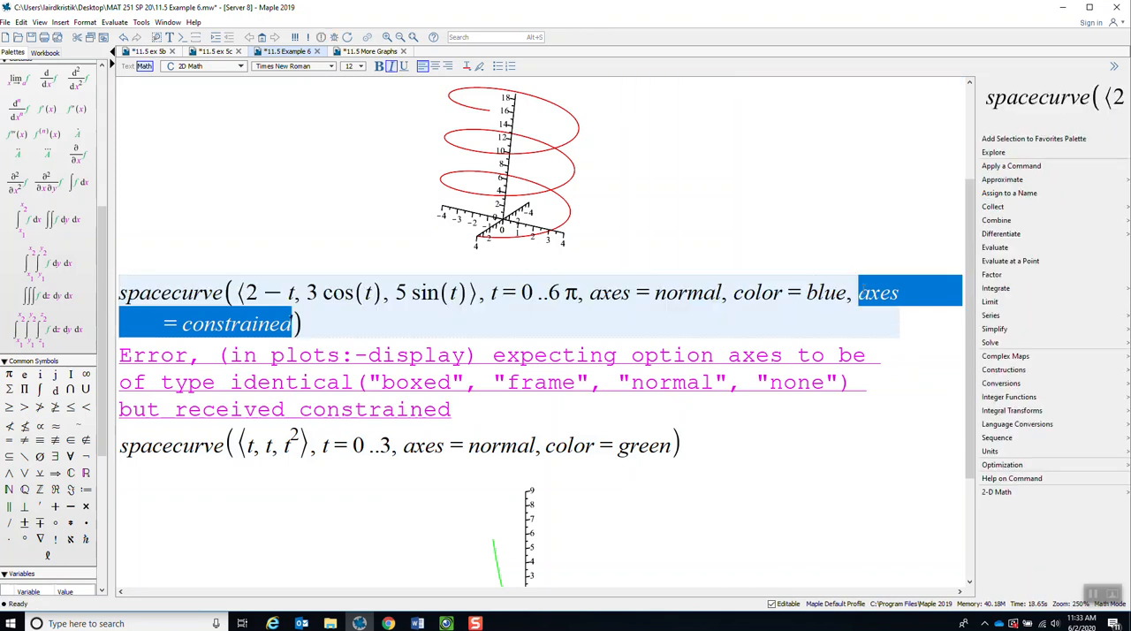
key("BackSpace")
key("BackSpace")
key("BackSpace")
key("BackSpace")
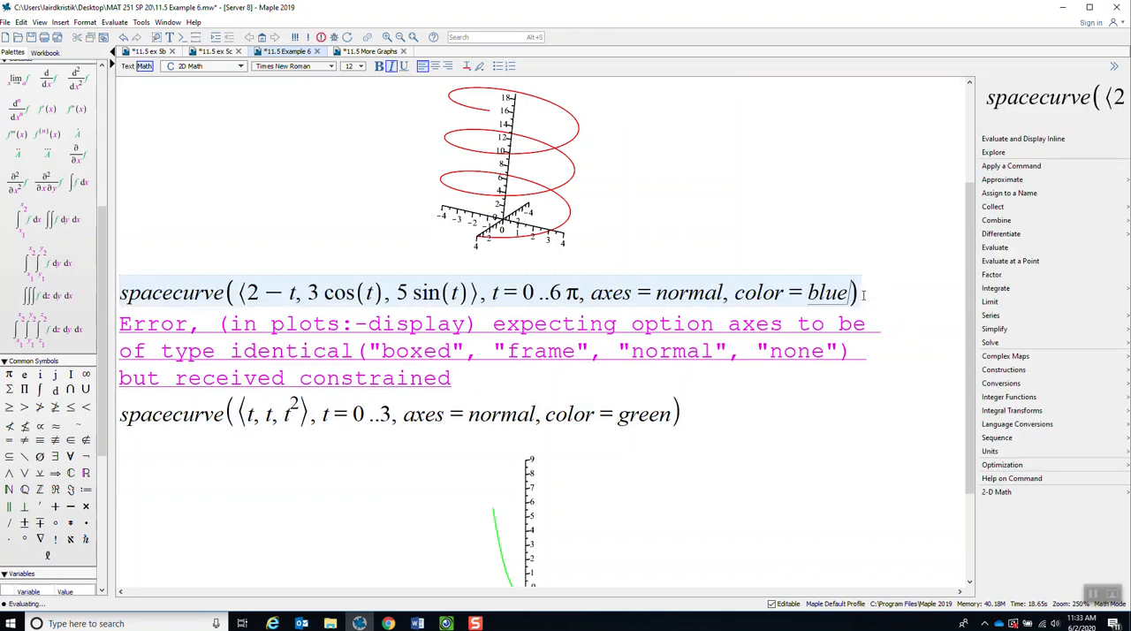
type("e")
key("Return")
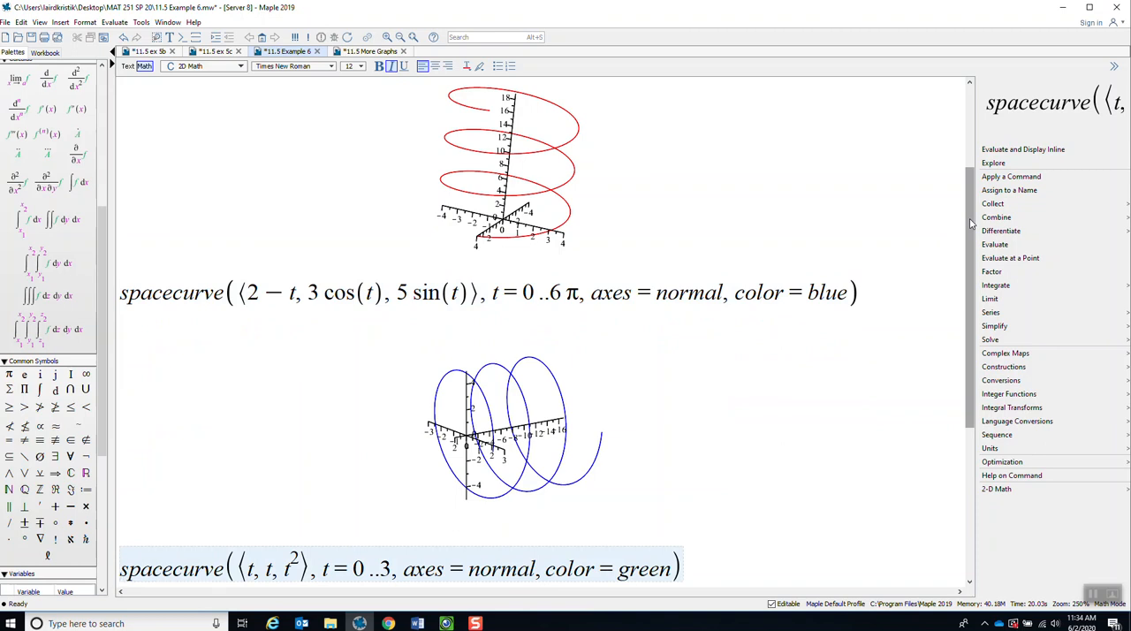
Rotate the green plot of ⟨t, t, t²⟩ about its vertical axis to view the curve from another side.
left_click_drag(970, 223, 967, 374)
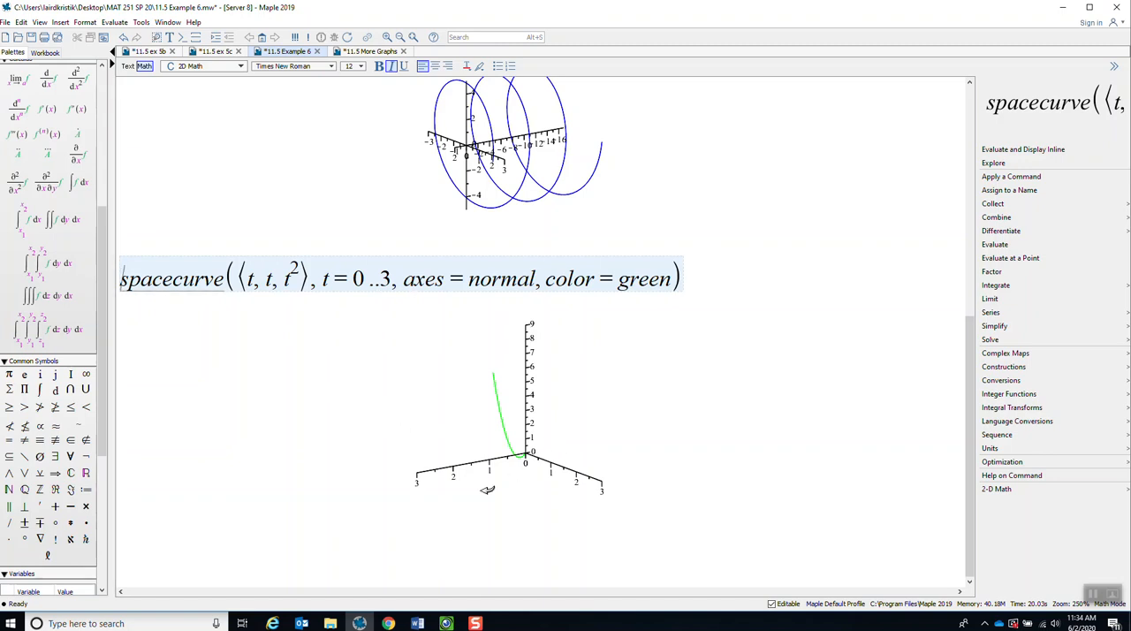
mouse_move(495, 480)
left_mouse_down()
mouse_move(551, 463)
mouse_move(477, 471)
mouse_move(560, 464)
mouse_move(492, 469)
left_mouse_up()
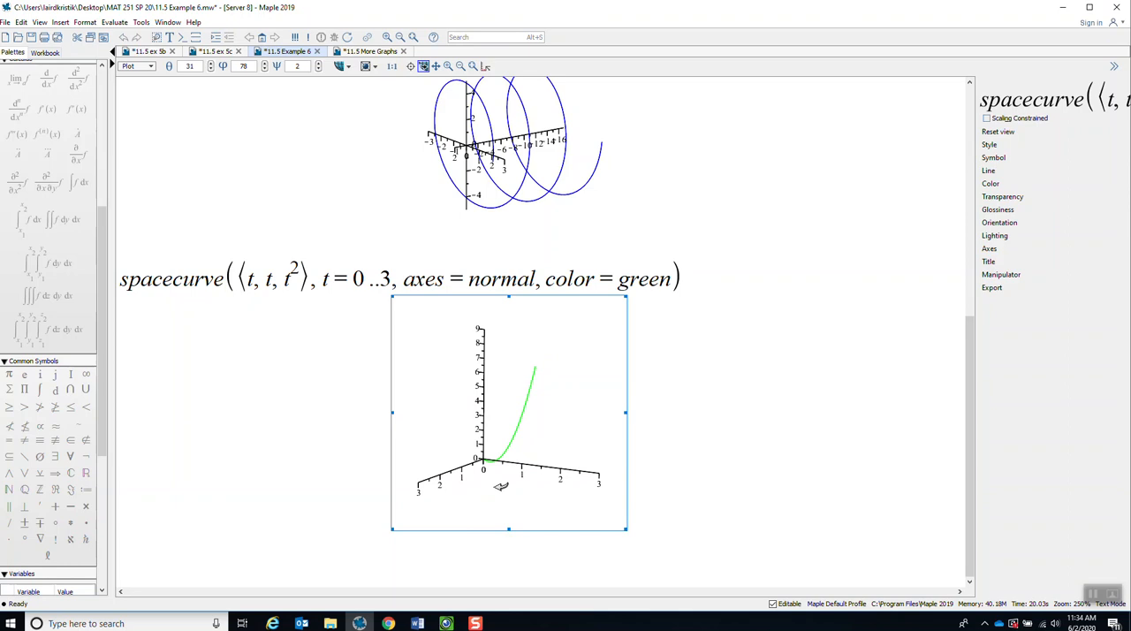
mouse_move(501, 487)
left_mouse_down()
mouse_move(533, 482)
mouse_move(454, 490)
mouse_move(505, 480)
left_mouse_up()
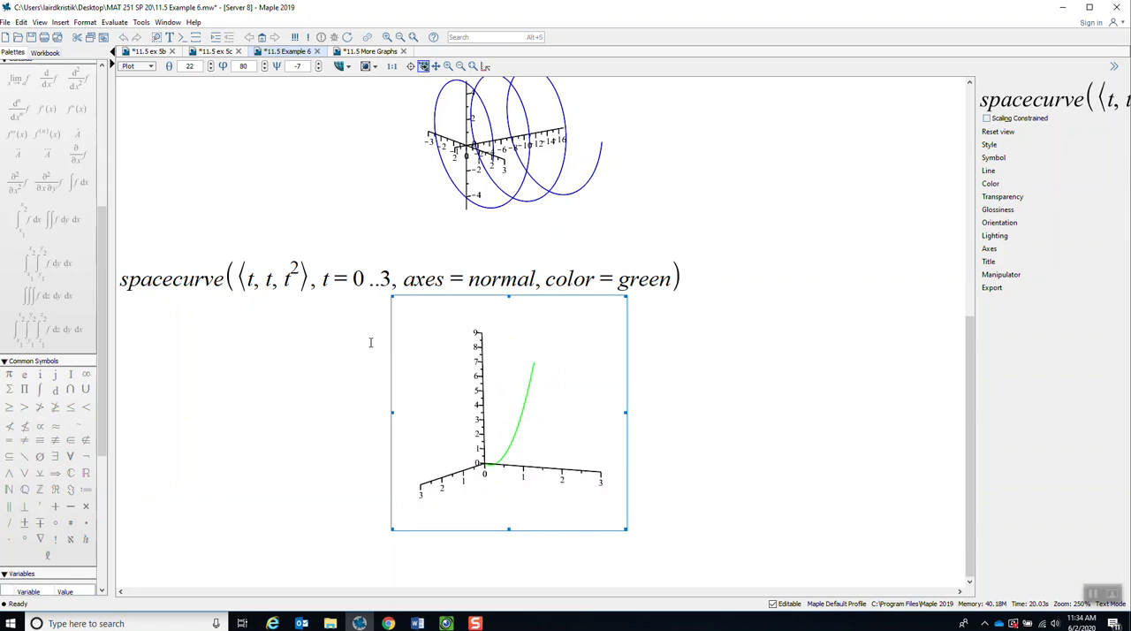
Change the green curve's parameter range to t = -3..3 and re-evaluate its spacecurve command.
left_click(365, 283)
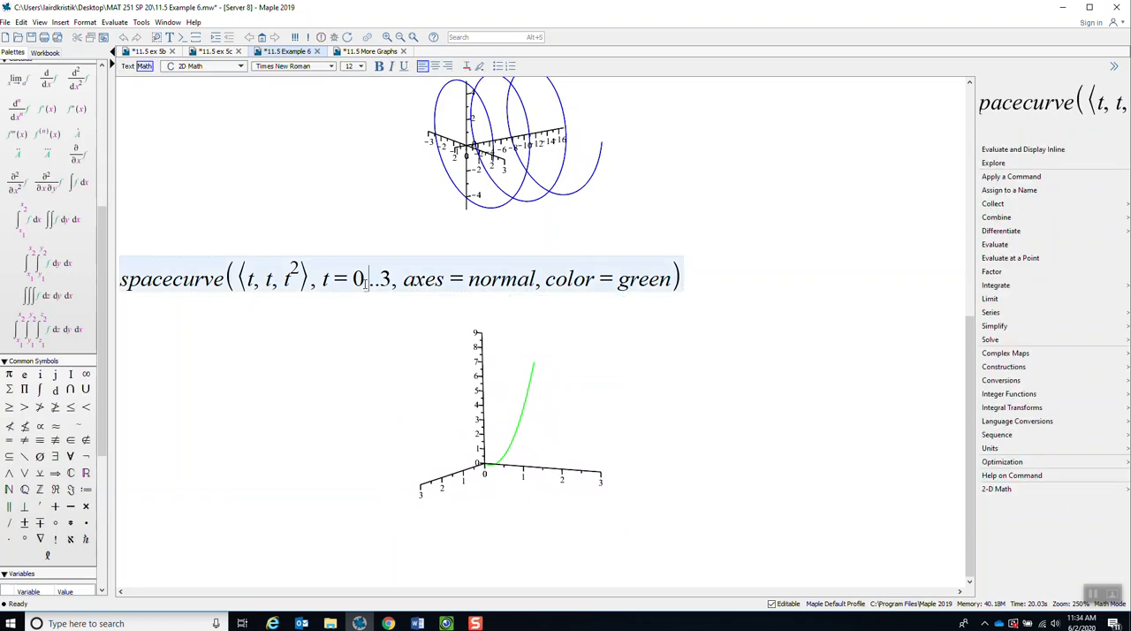
key("BackSpace")
type("-3")
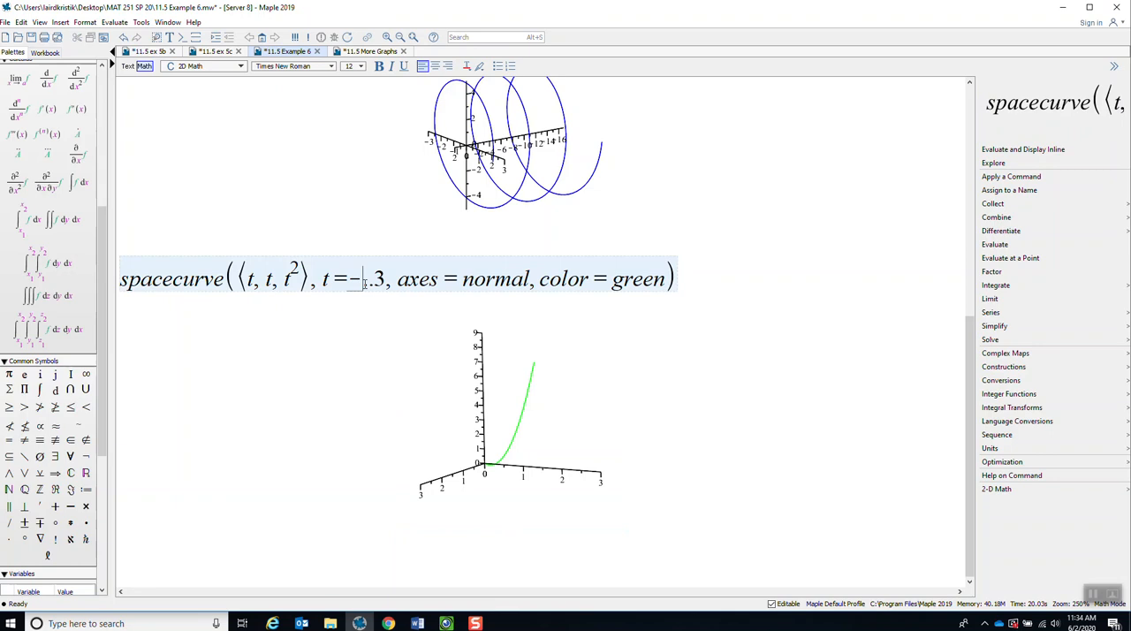
key("Return")
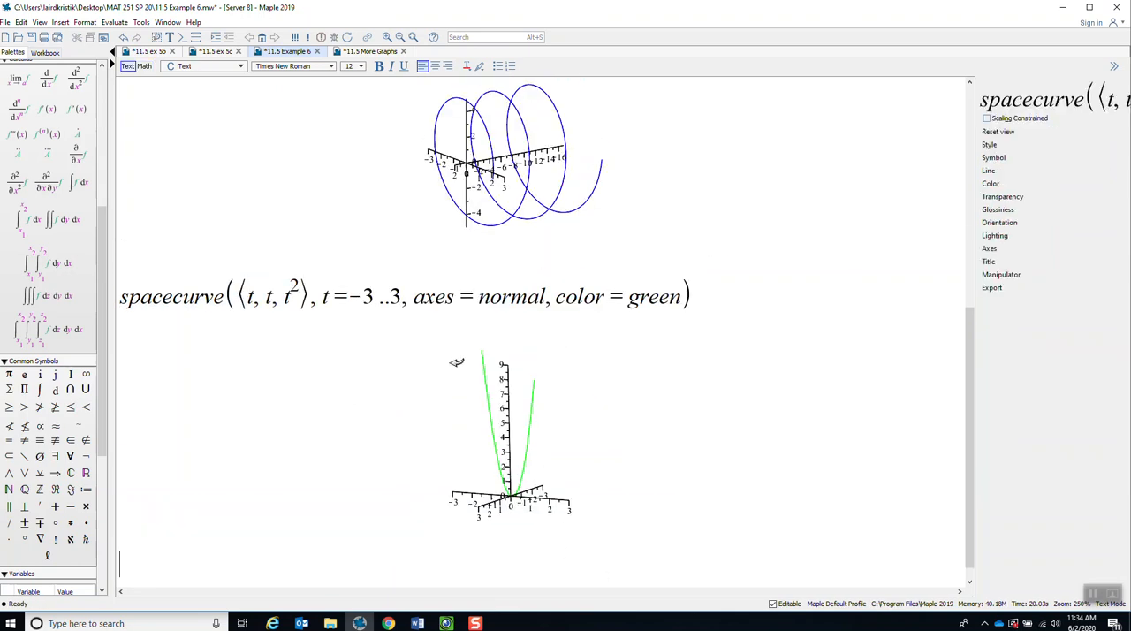
Rotate the green plot of ⟨t, t, t²⟩ to view the parabola obliquely from above and straight from the side.
left_click(548, 481)
left_click_drag(548, 481, 541, 514)
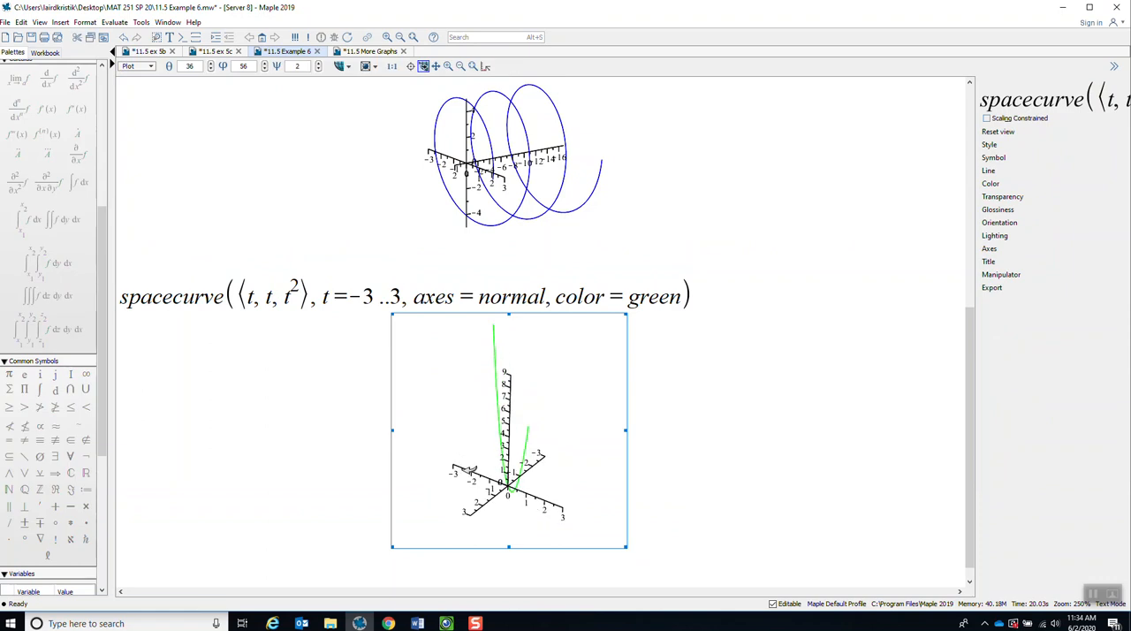
left_click_drag(527, 517, 536, 466)
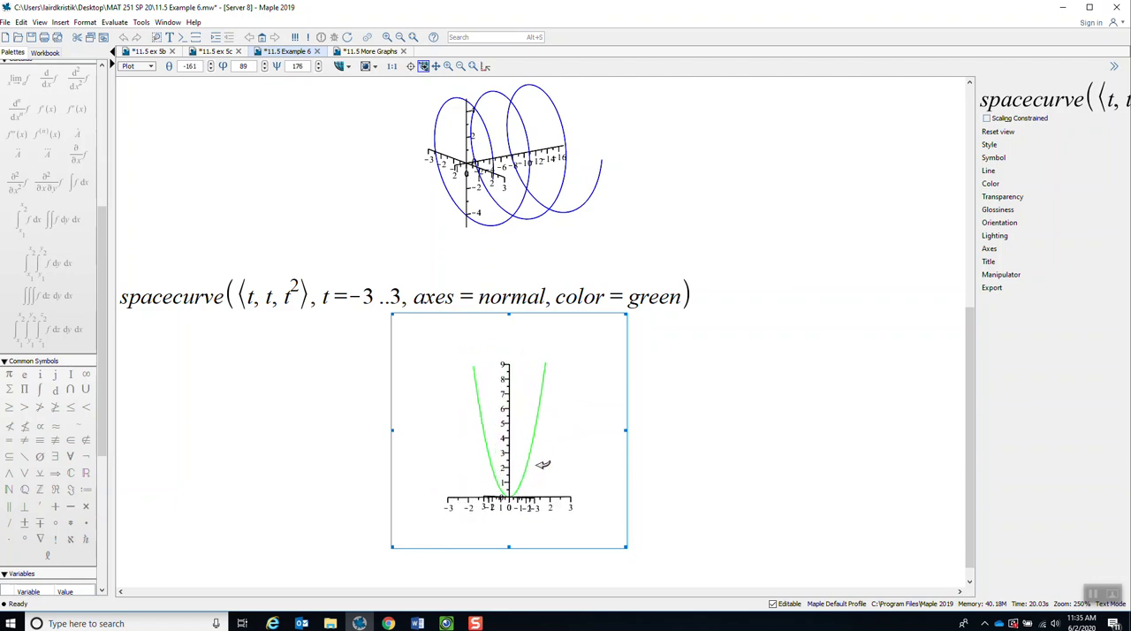
Switch to the 11.5 More Graphs worksheet and rotate the blue plot of ⟨sin(t), cos(t), sin(2t)⟩ to examine its shape from several angles.
left_click(369, 51)
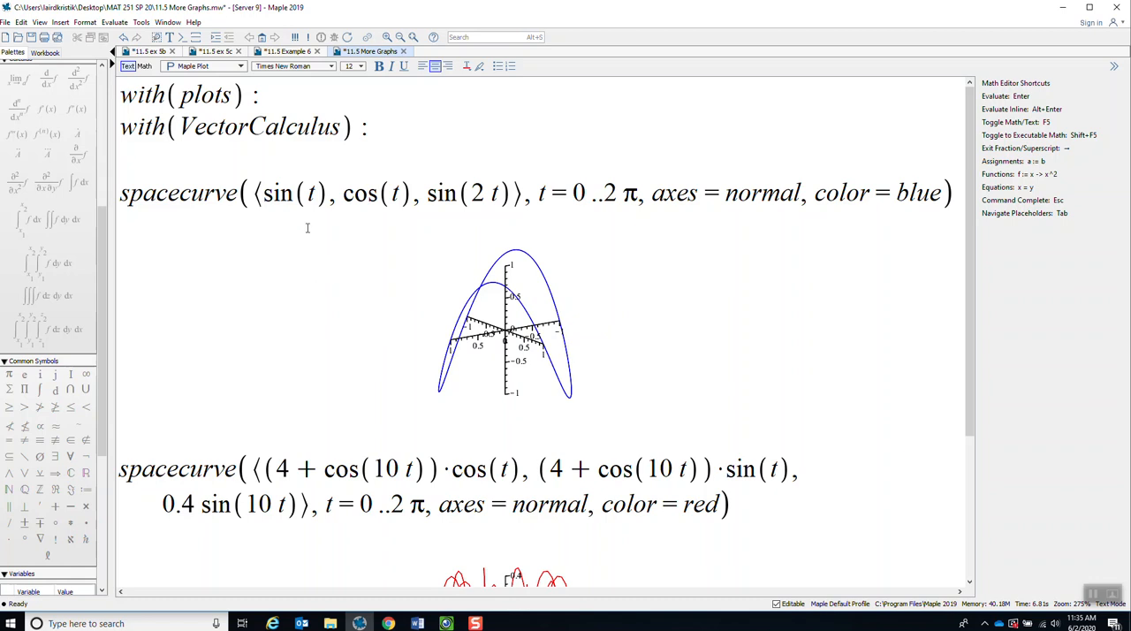
left_click_drag(274, 195, 513, 195)
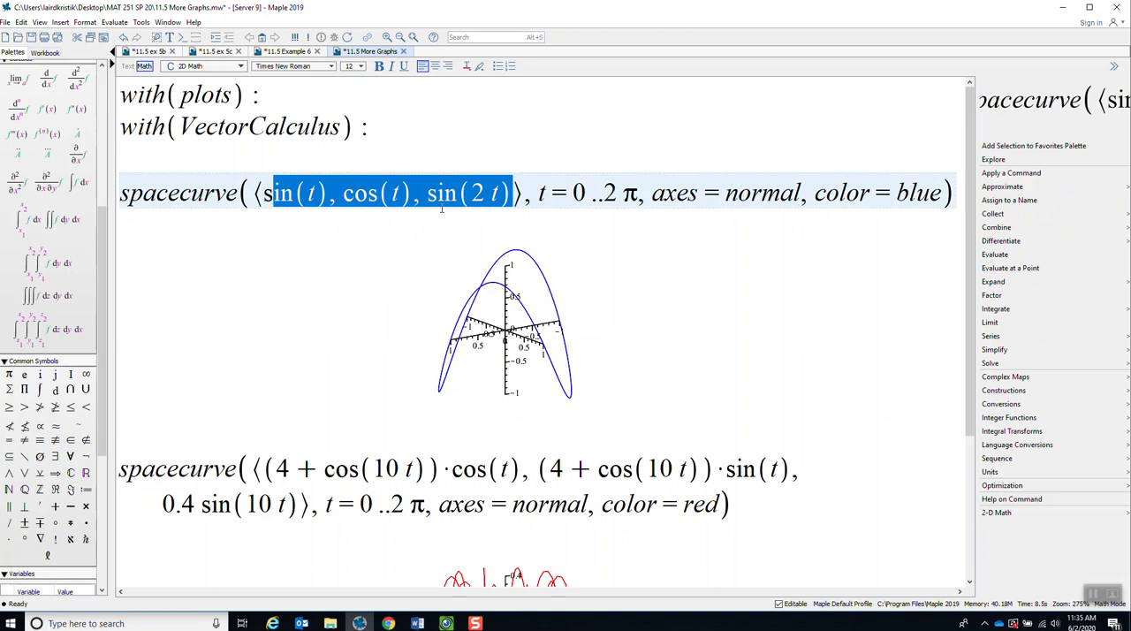
left_click(557, 309)
mouse_move(559, 293)
left_mouse_down()
mouse_move(561, 345)
mouse_move(608, 297)
mouse_move(562, 303)
left_mouse_up()
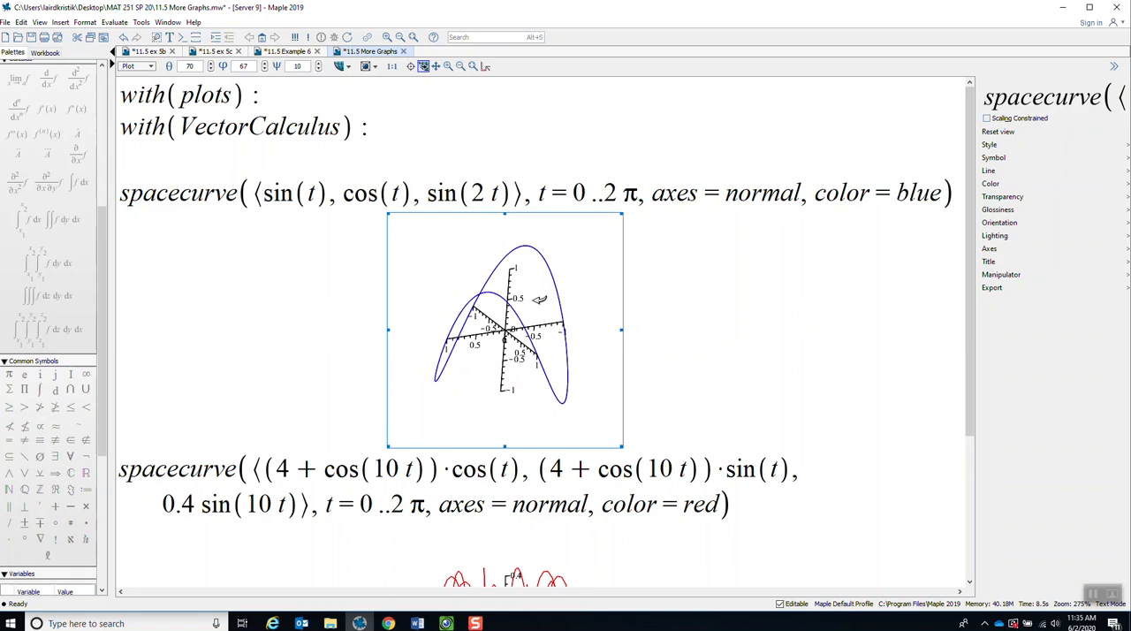
left_click_drag(543, 292, 562, 301)
Highlight the red curve's vector function and rotate its plot to examine the loops from the side and from nearly straight above.
left_click_drag(971, 165, 971, 305)
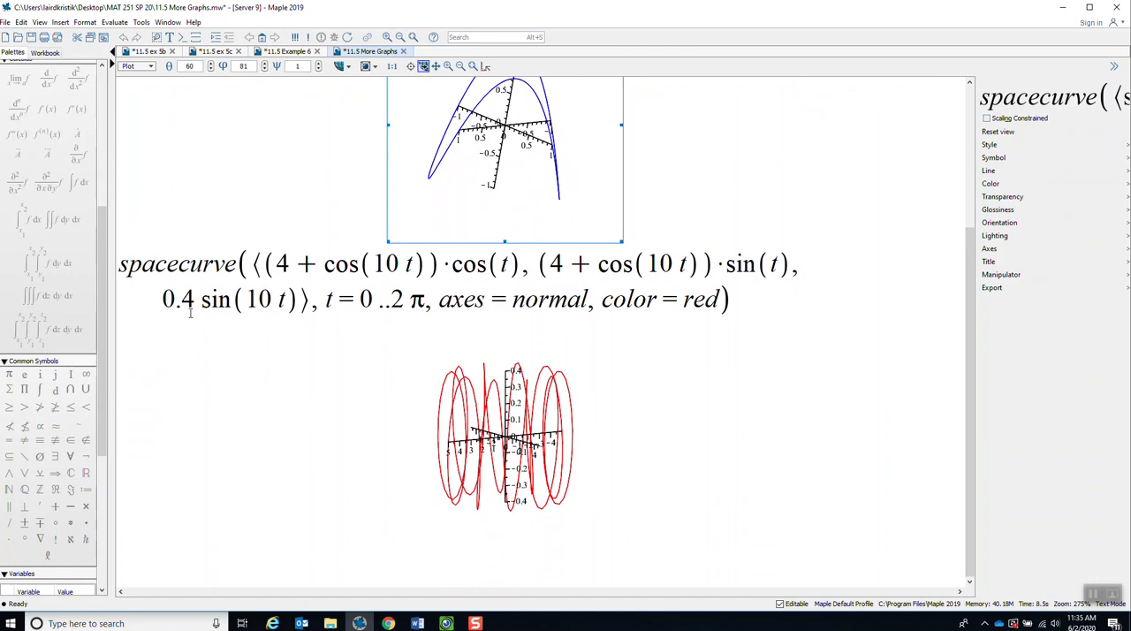
left_click_drag(277, 270, 315, 415)
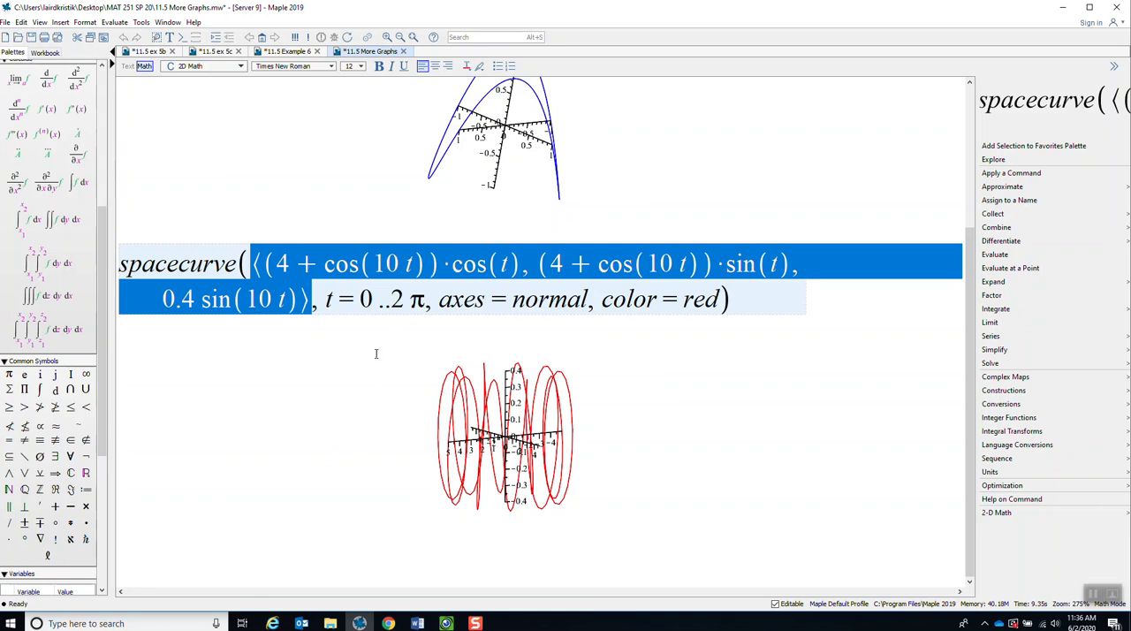
left_click(331, 405)
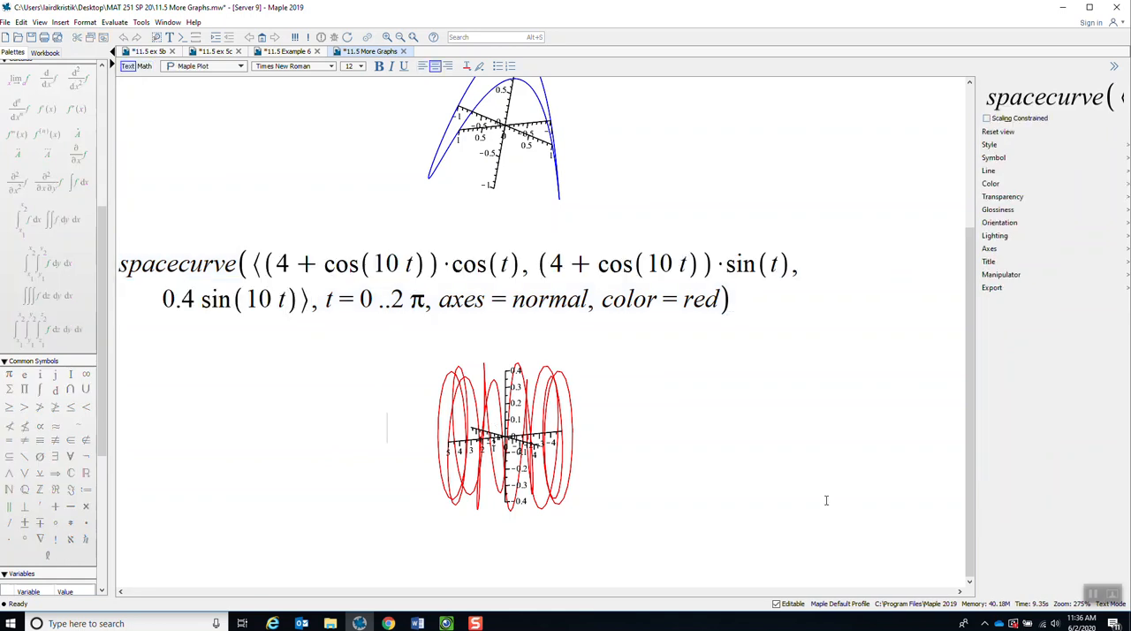
left_click(542, 394)
left_click_drag(543, 394, 537, 488)
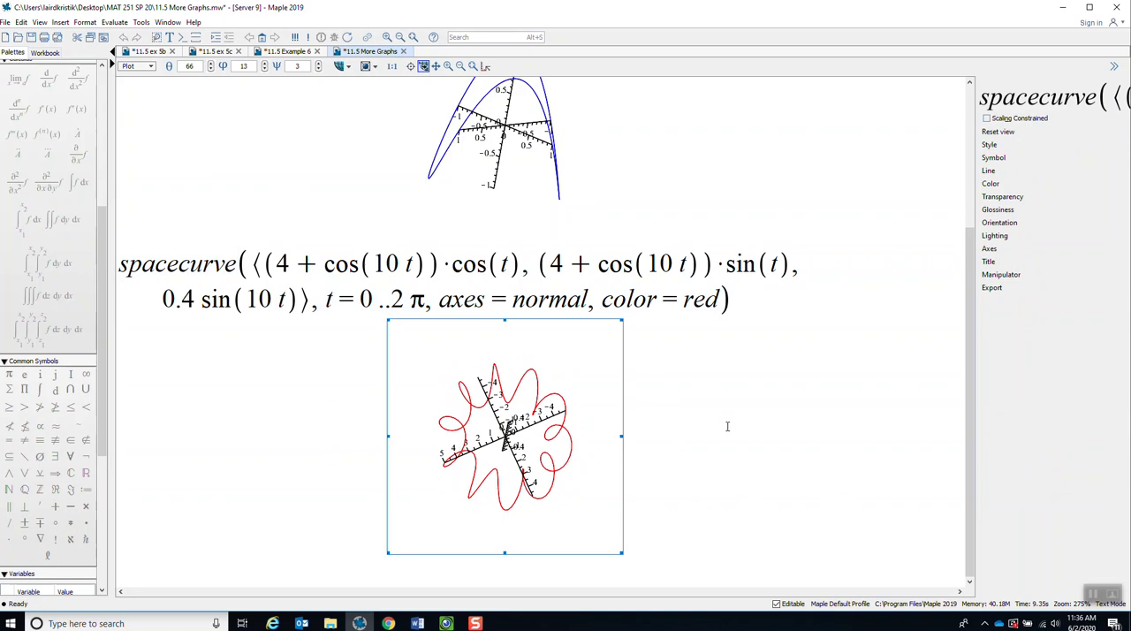
left_click_drag(555, 504, 528, 307)
left_click_drag(612, 403, 620, 448)
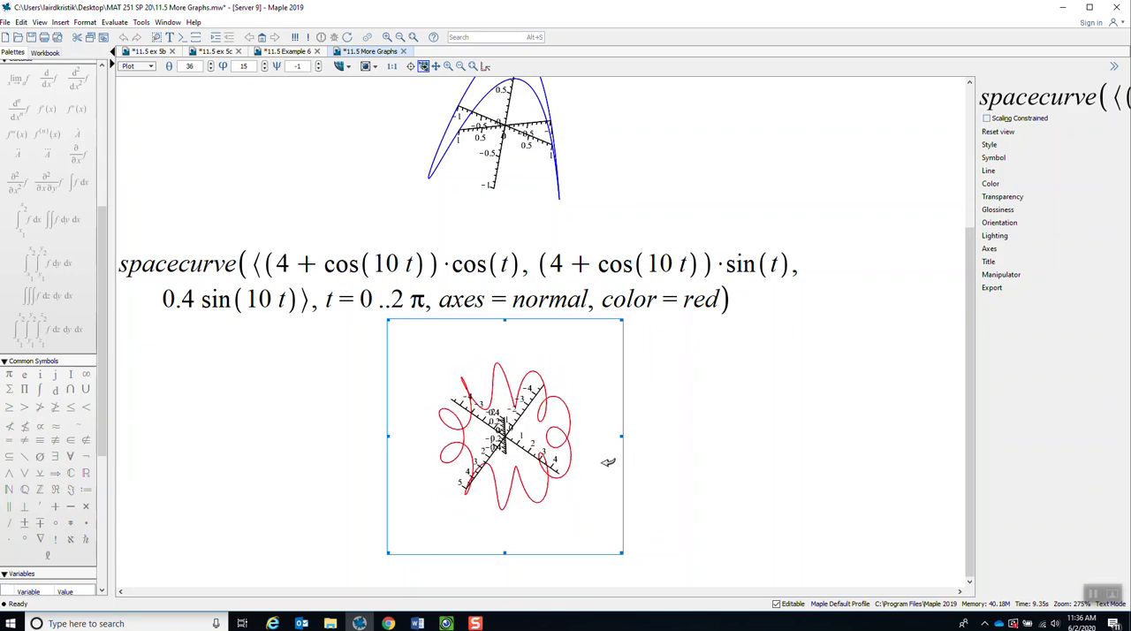